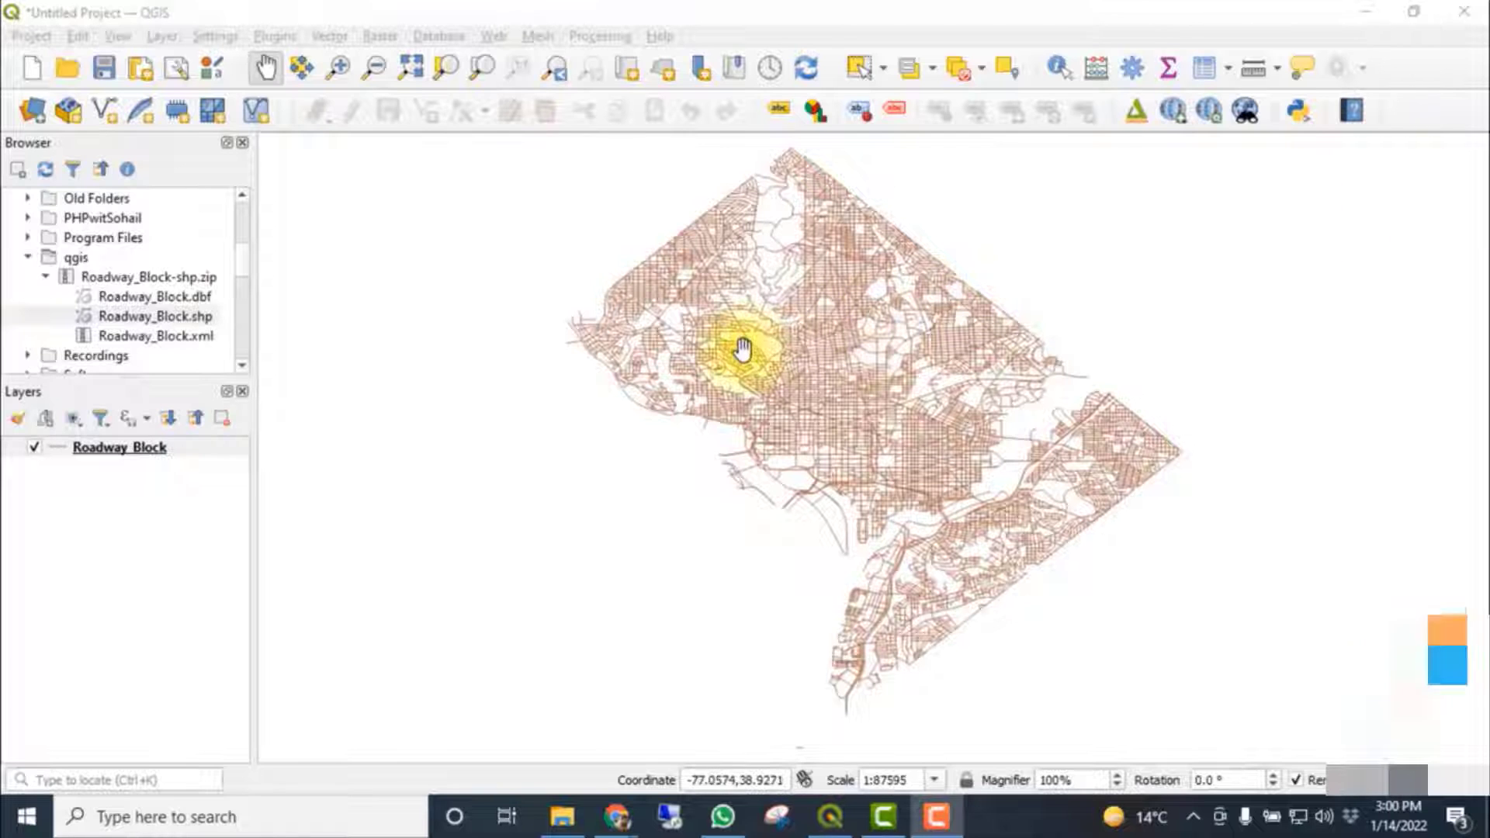
Open the attribute table of the Roadway_Block layer and enlarge it to full screen
{"action": "left_click_drag", "start_coordinate": [743, 349], "coordinate": [708, 369]}
{"action": "right_click", "coordinate": [139, 456]}
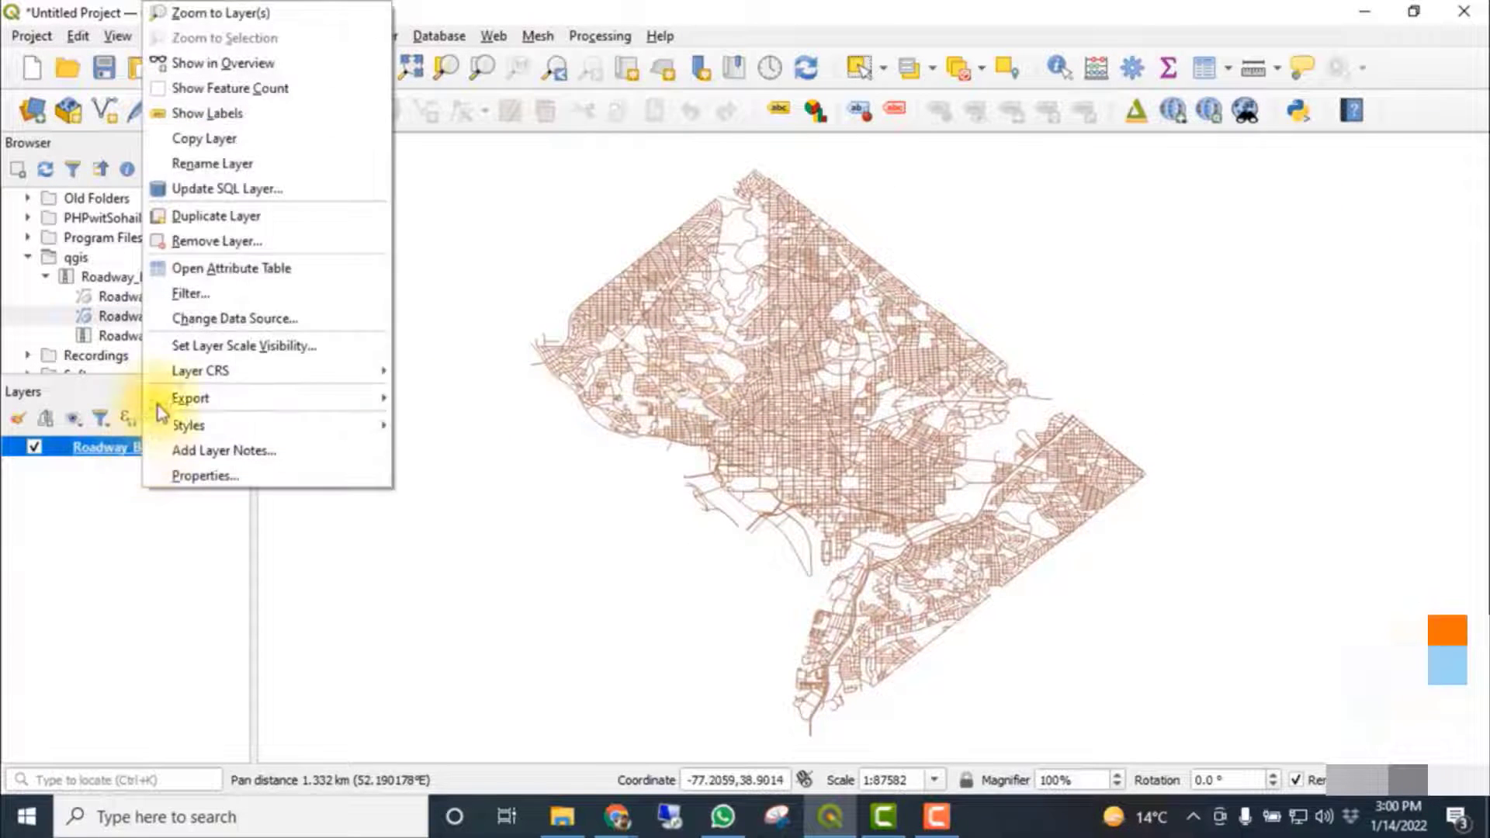
{"action": "left_click", "coordinate": [203, 270]}
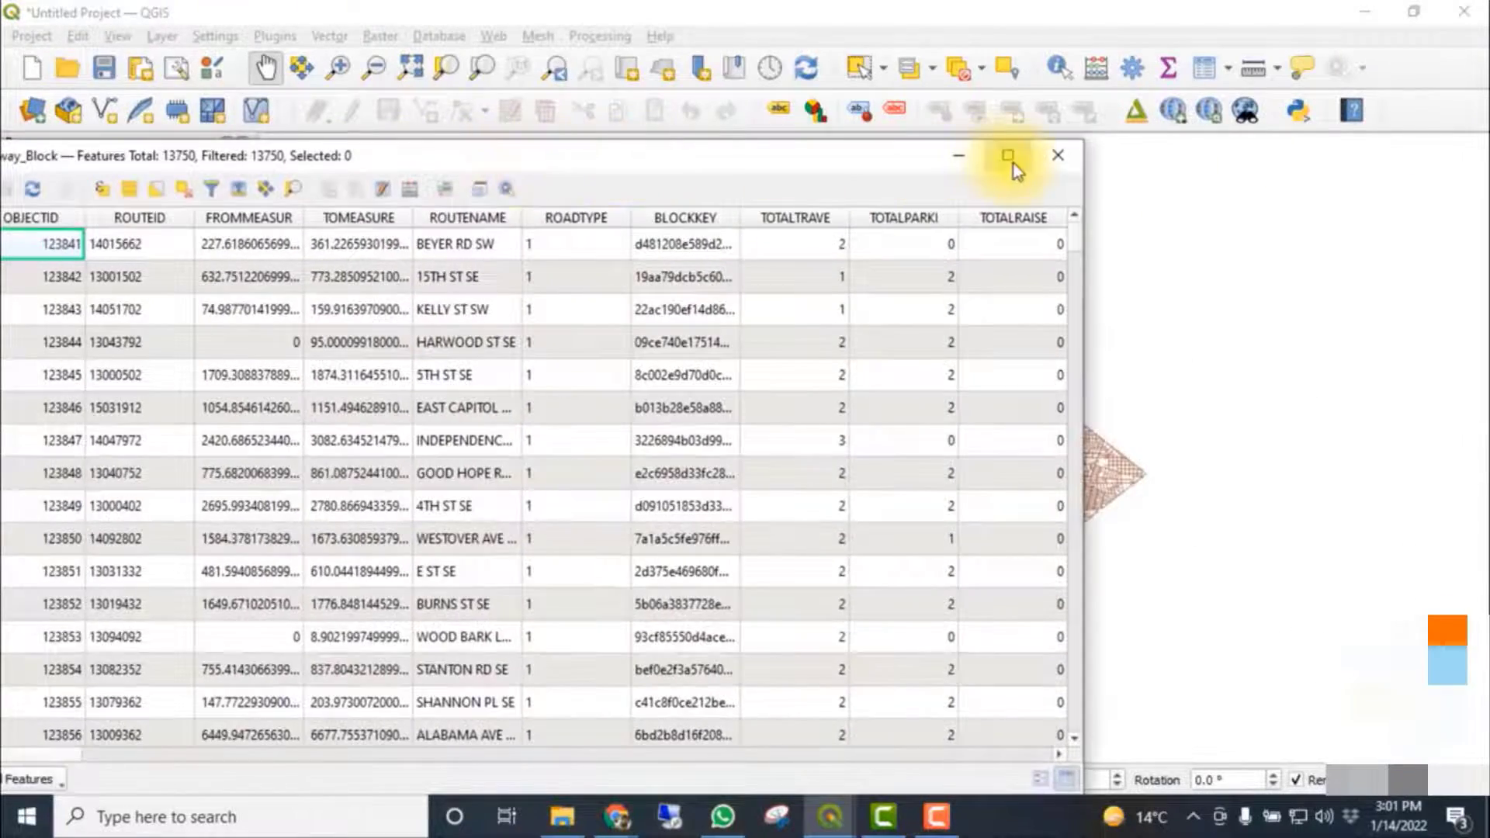
{"action": "left_click", "coordinate": [1009, 158]}
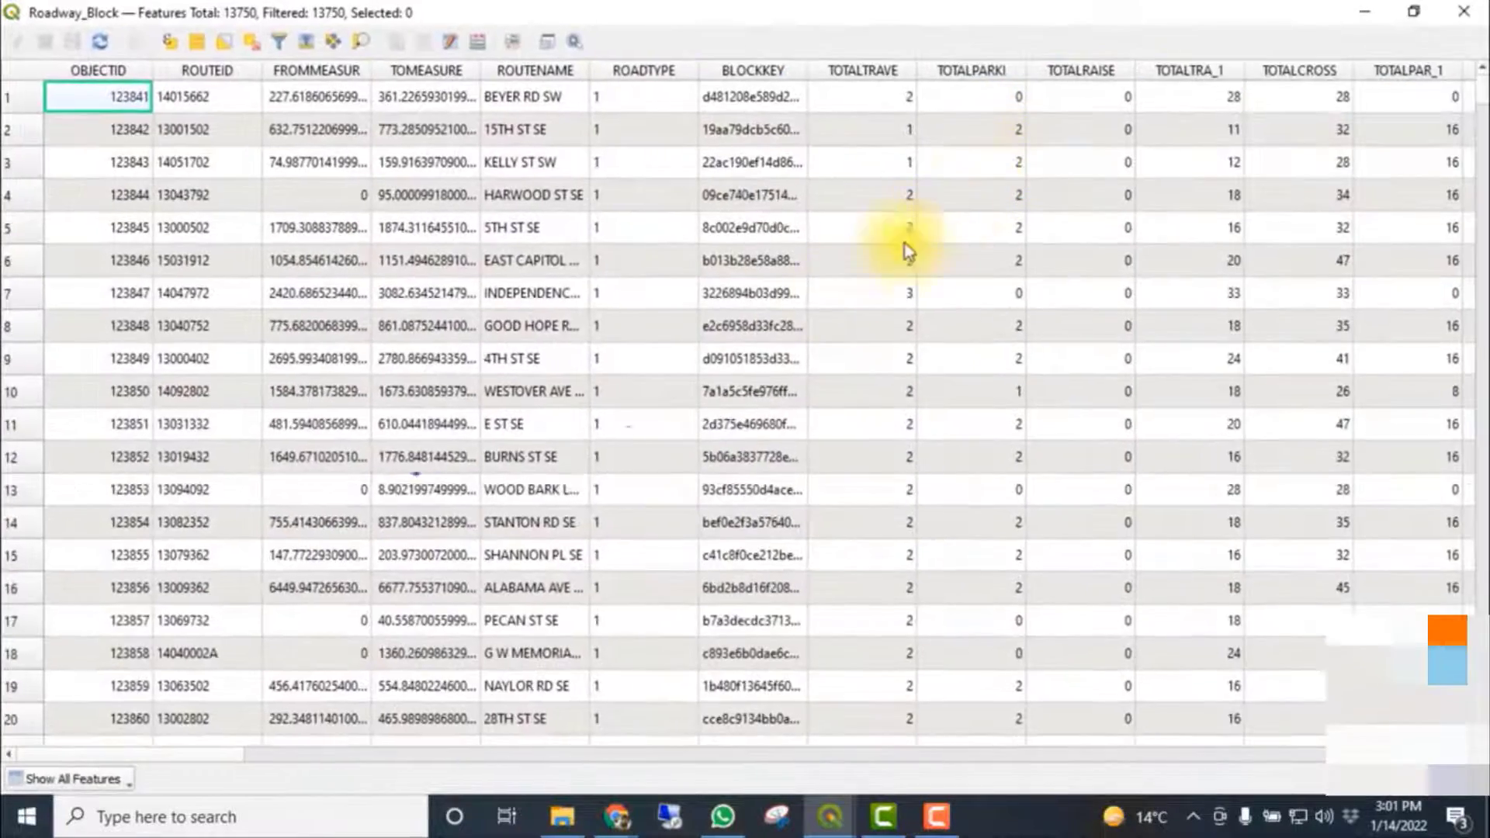
Sort the attribute table by the SUMMARYDIR field to examine its values, and close the table
{"action": "left_click_drag", "start_coordinate": [240, 755], "coordinate": [436, 761]}
{"action": "left_click", "coordinate": [1106, 72]}
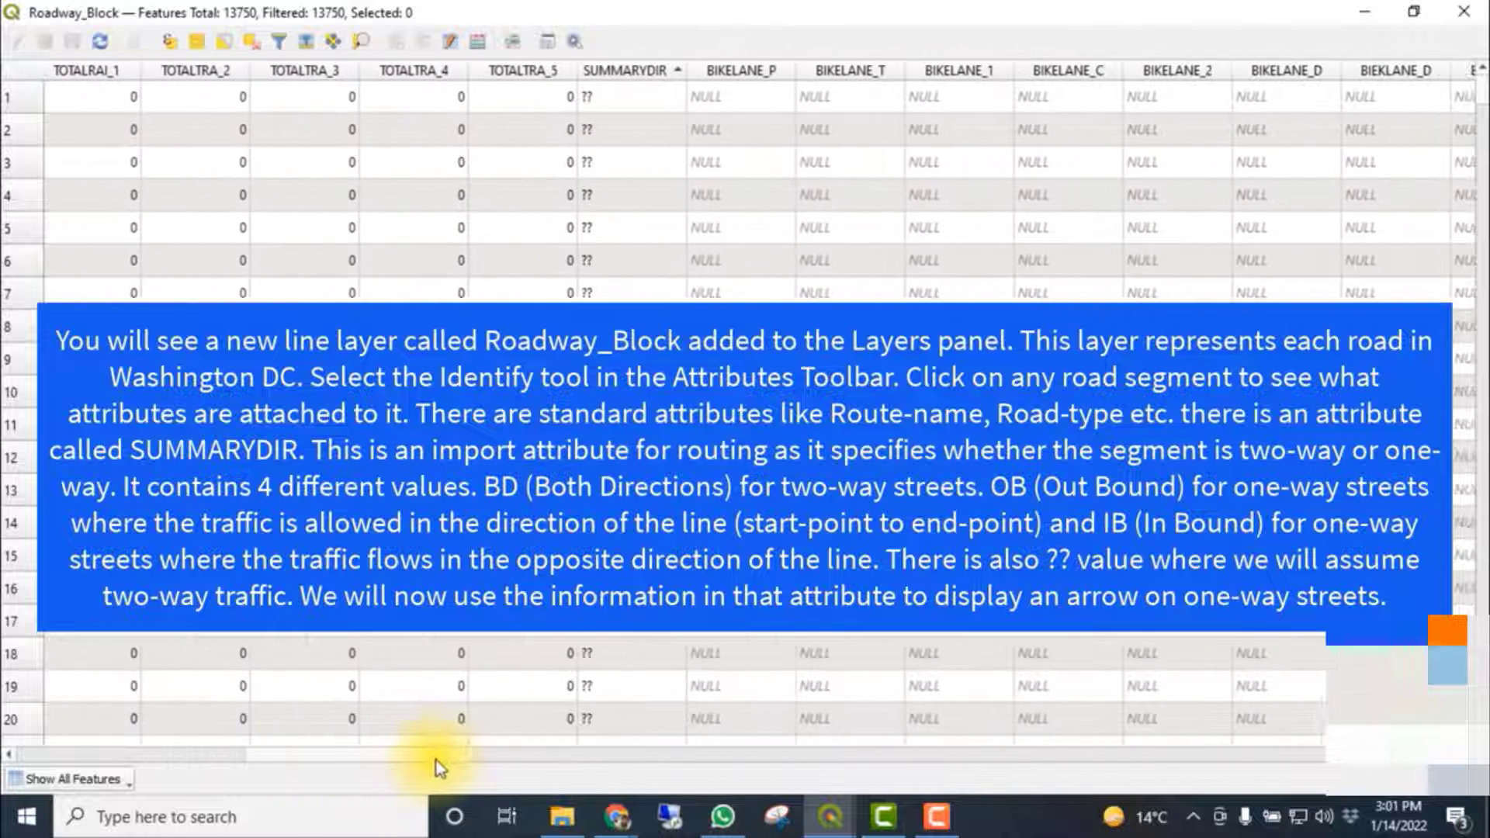
{"action": "left_click", "coordinate": [673, 71]}
{"action": "left_click", "coordinate": [673, 71]}
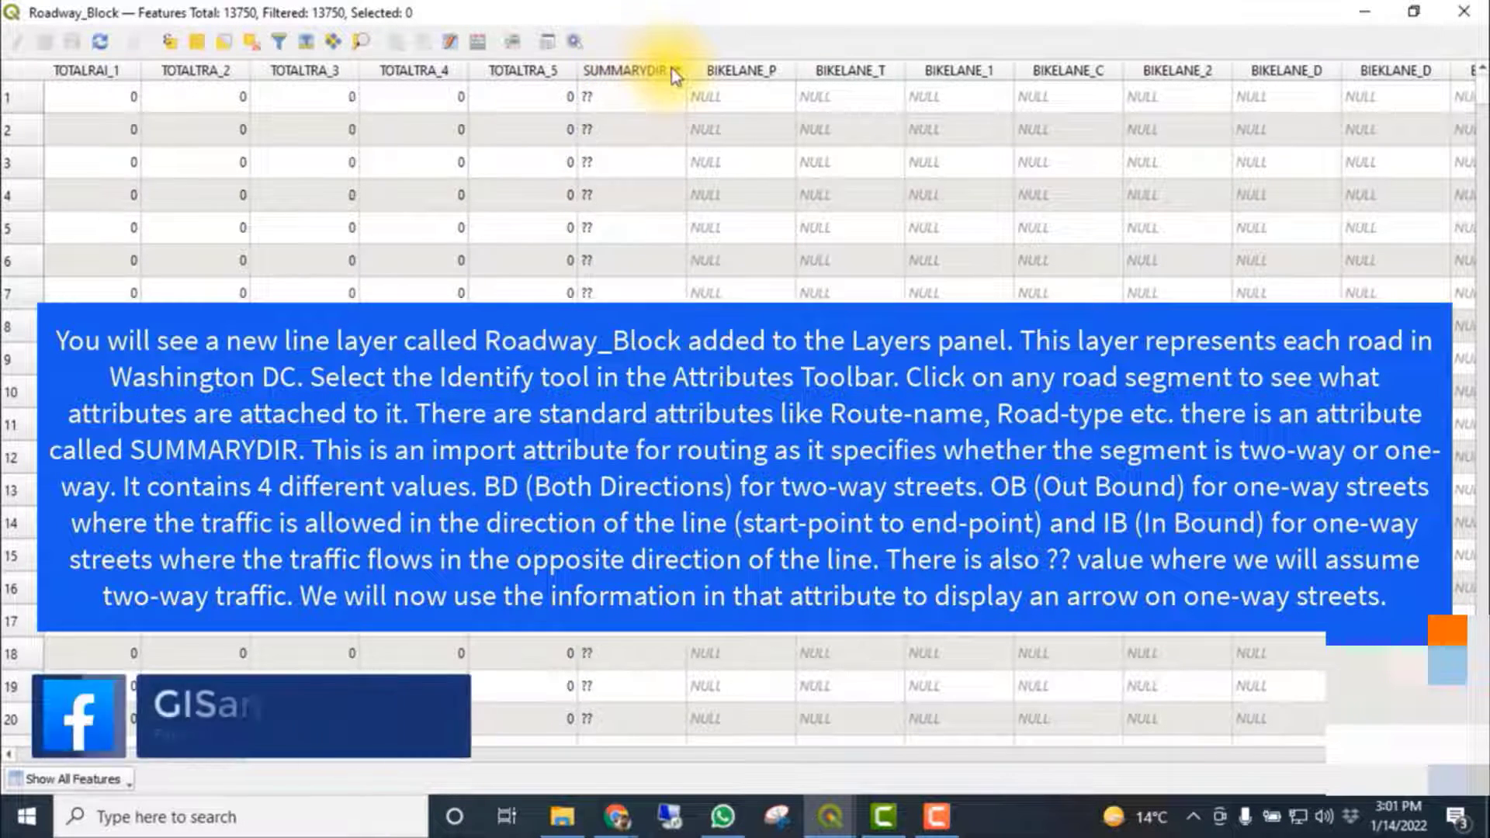
{"action": "left_click", "coordinate": [673, 71]}
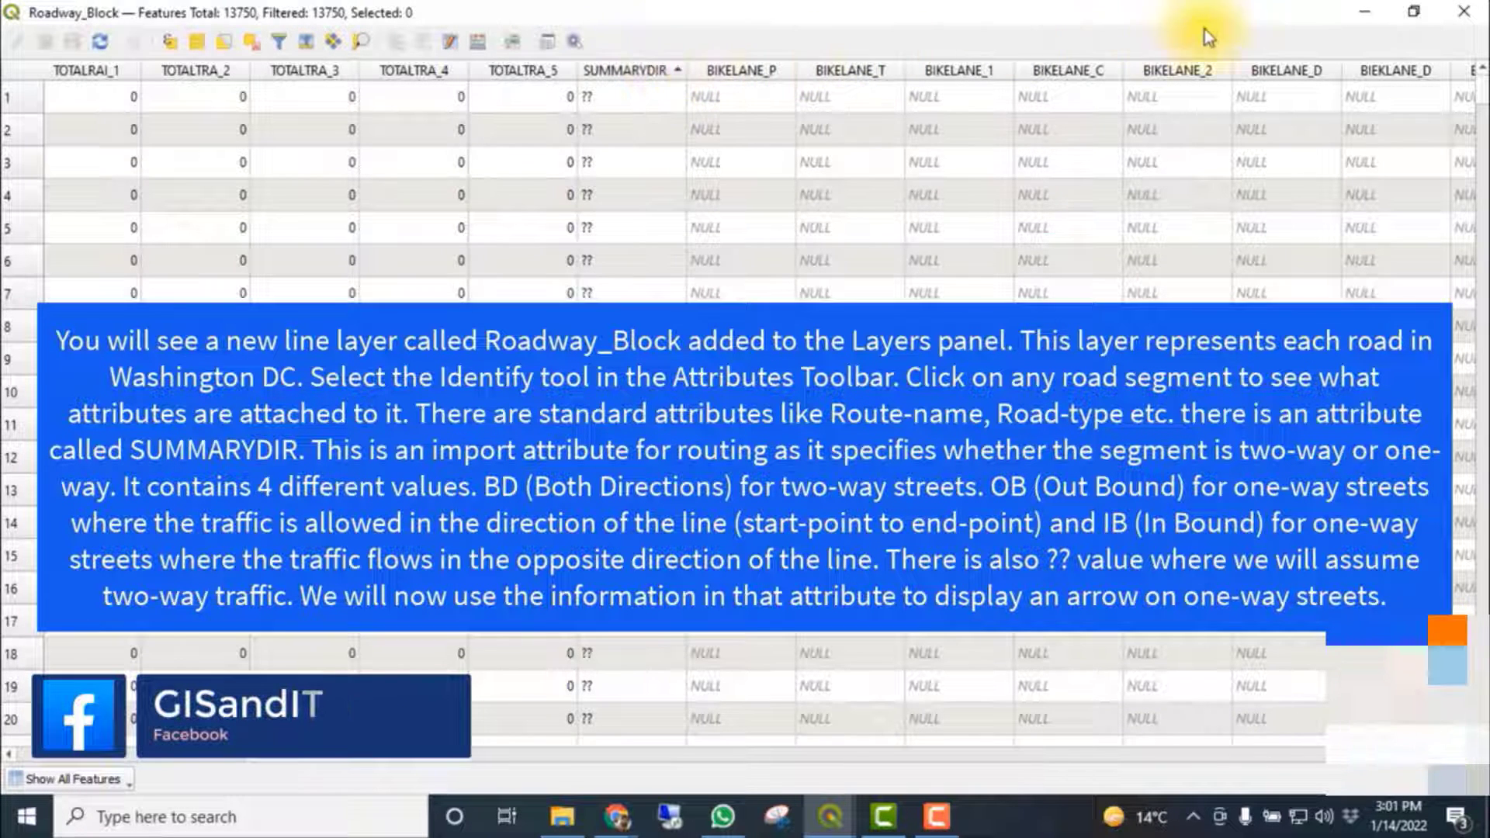
{"action": "left_click", "coordinate": [1457, 16]}
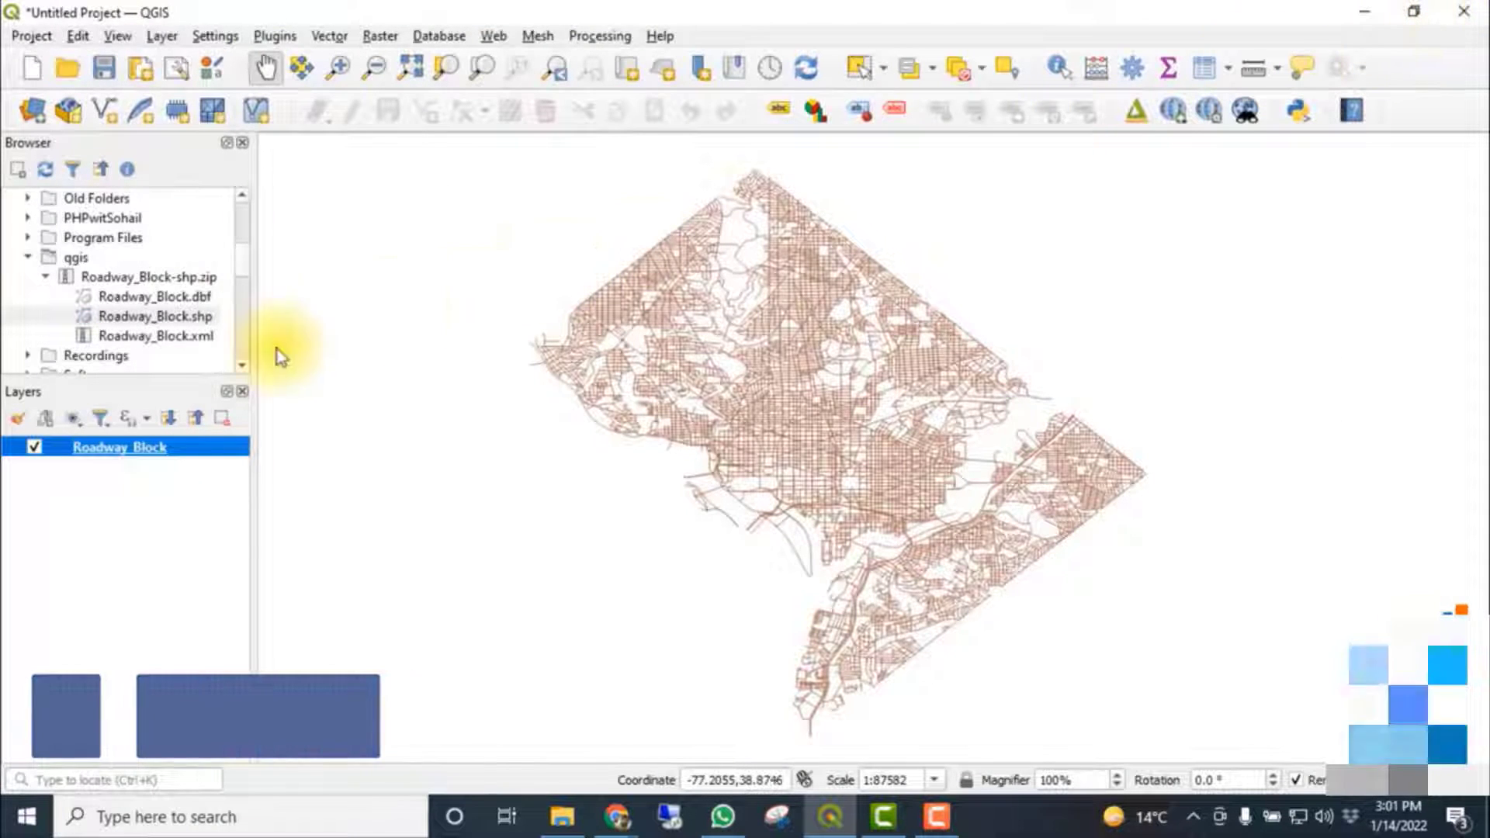
Change the Roadway_Block layer's styling to the Rule-based renderer and add a new rule
{"action": "left_click", "coordinate": [17, 418]}
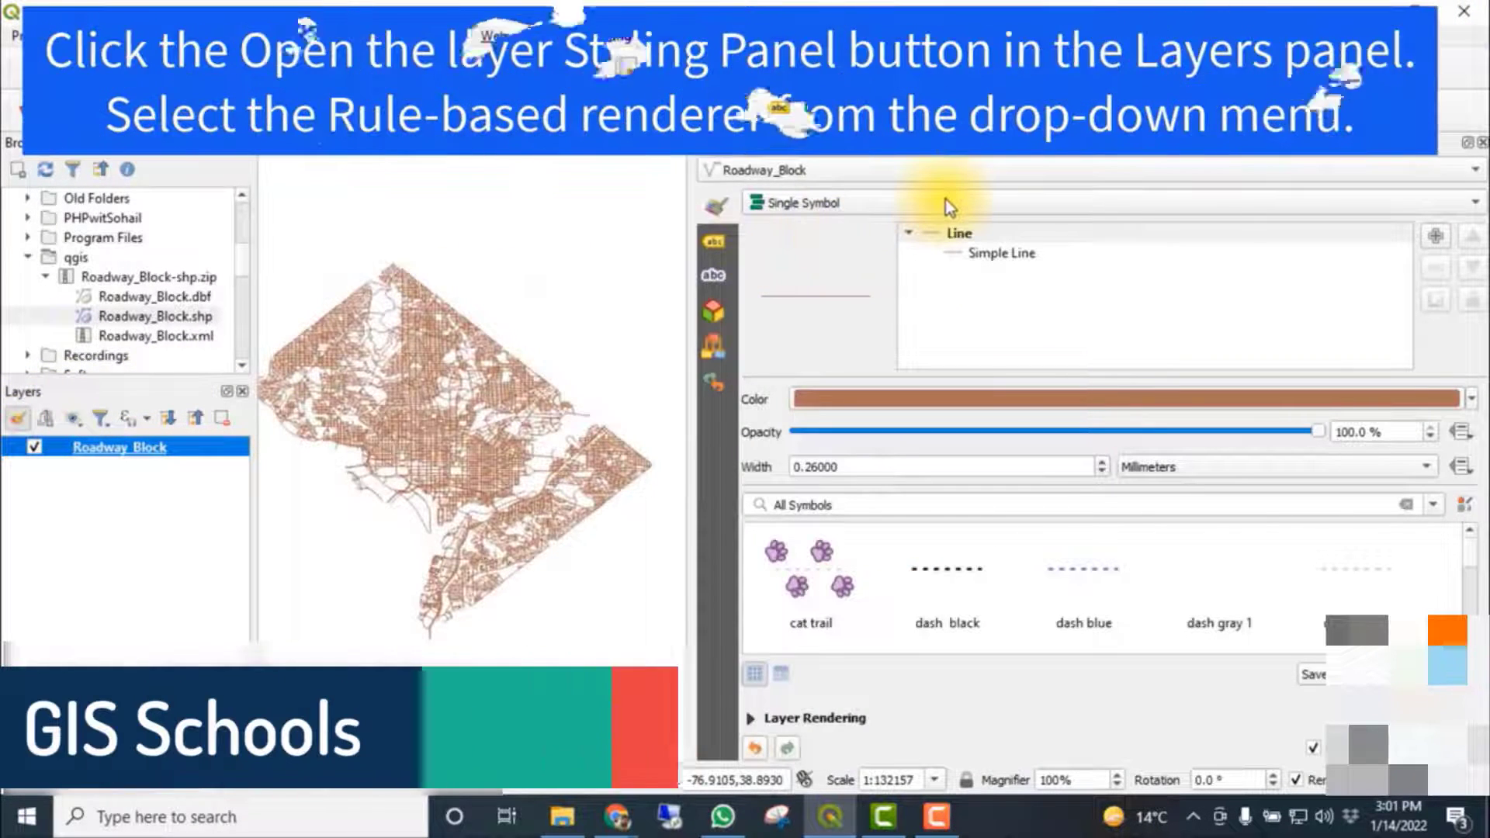
{"action": "left_click", "coordinate": [948, 203]}
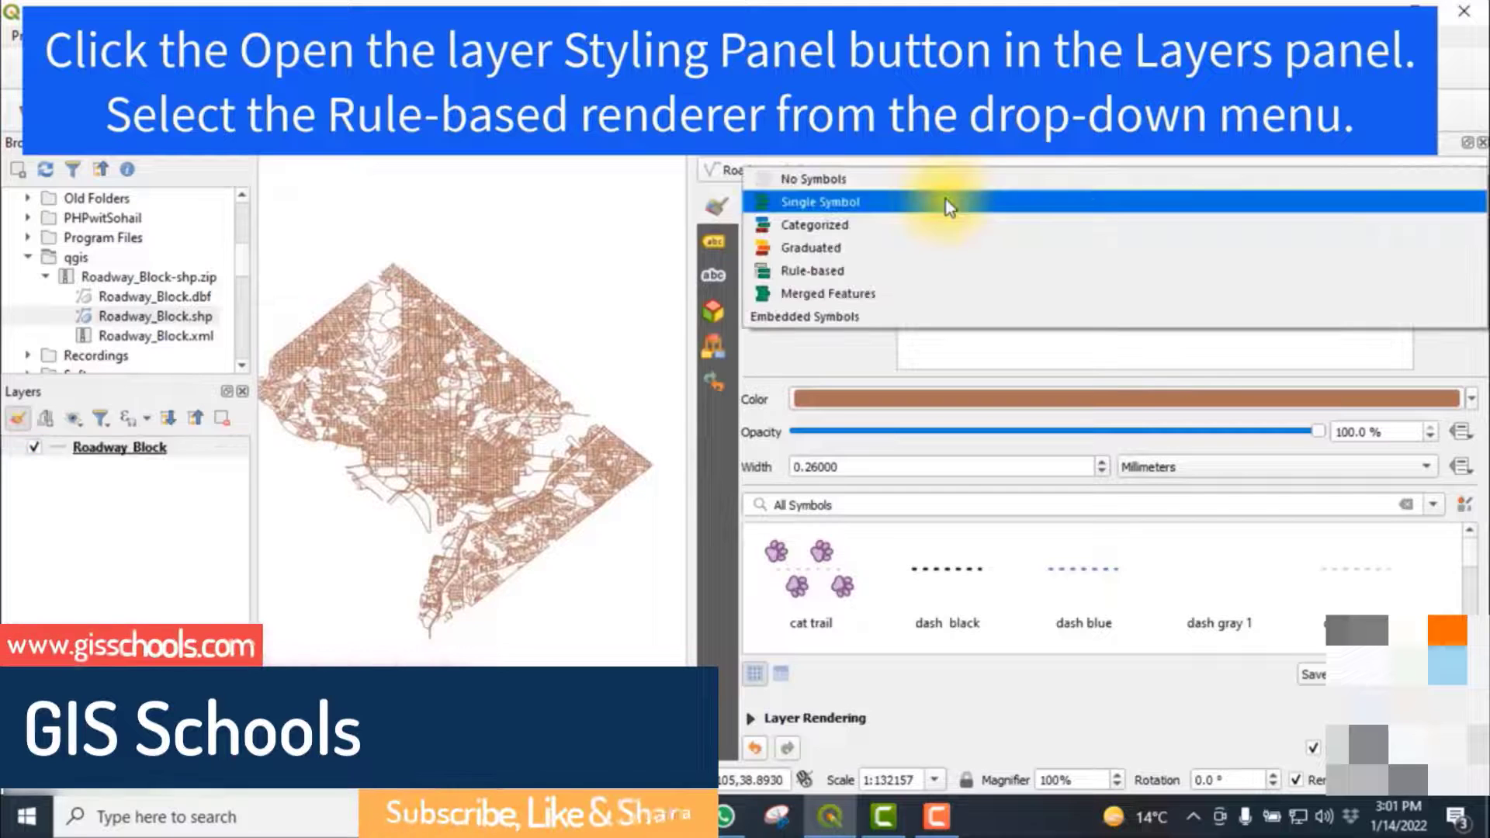
{"action": "left_click", "coordinate": [832, 271]}
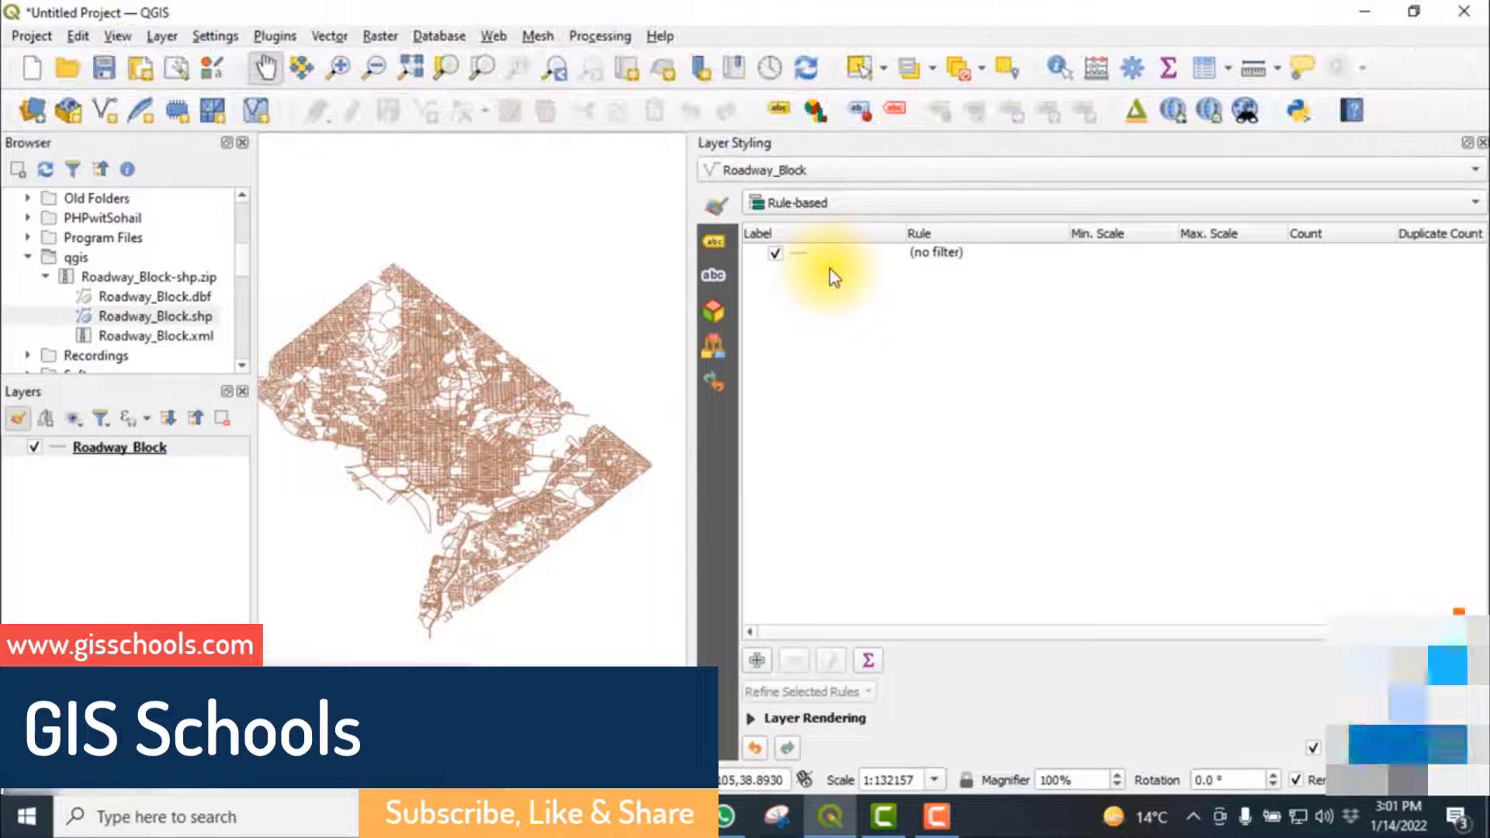
{"action": "left_click", "coordinate": [757, 661]}
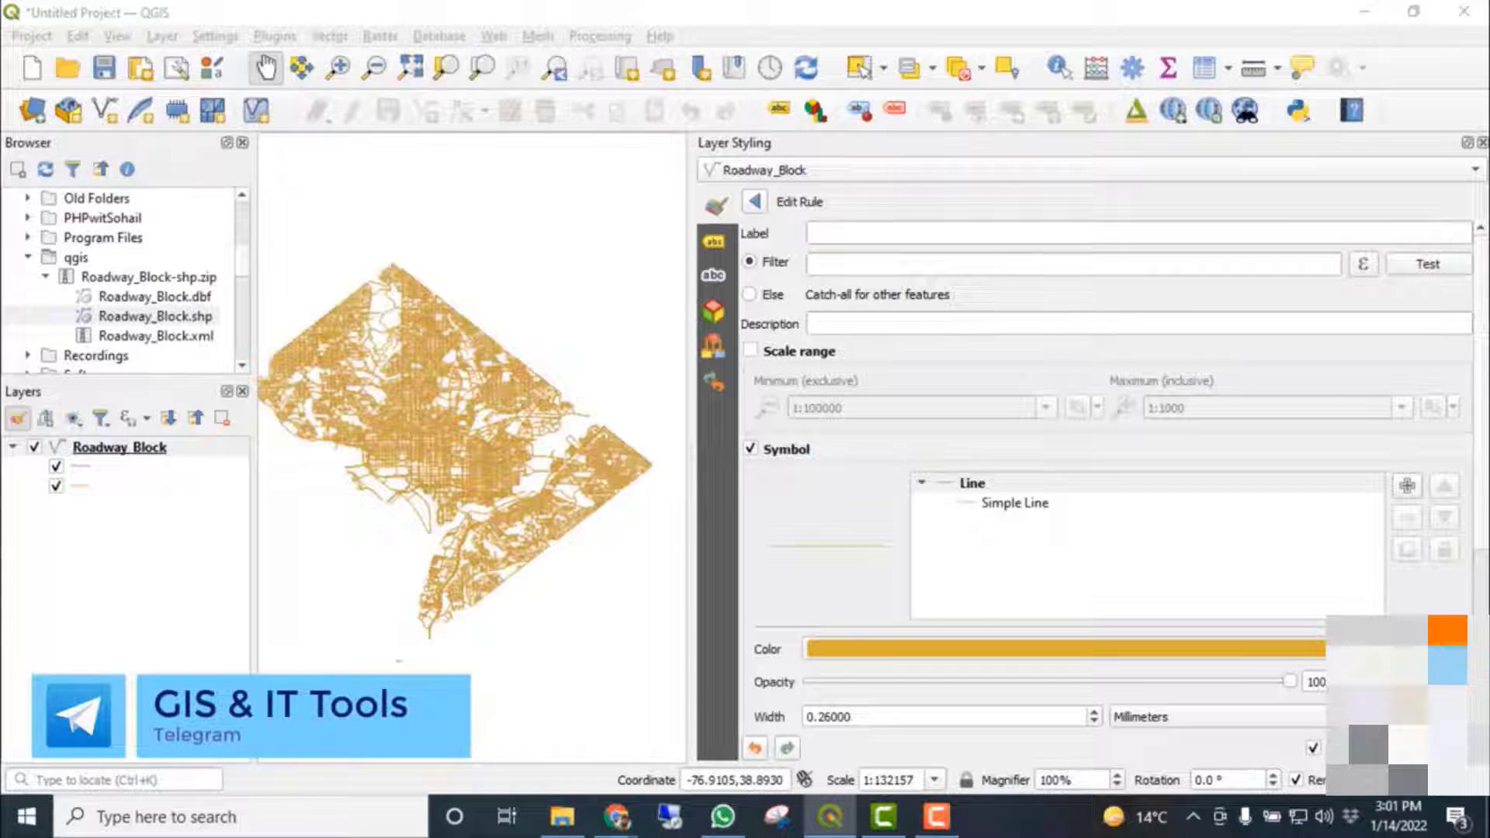
Begin the new rule's filter expression with the SUMMARYDIR field and list all of that field's unique values
{"action": "left_click", "coordinate": [1363, 264]}
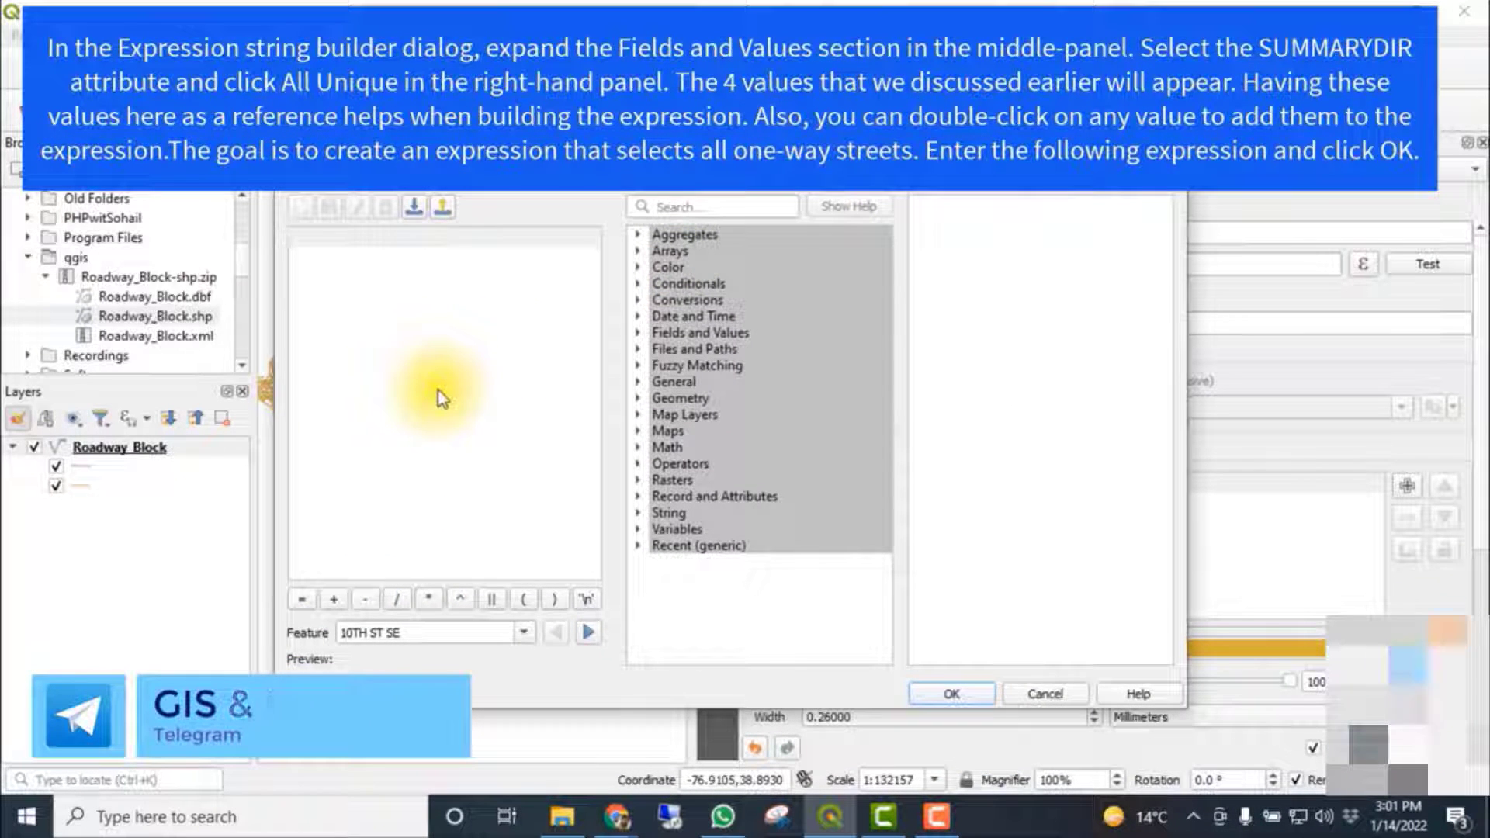
{"action": "left_click", "coordinate": [640, 332]}
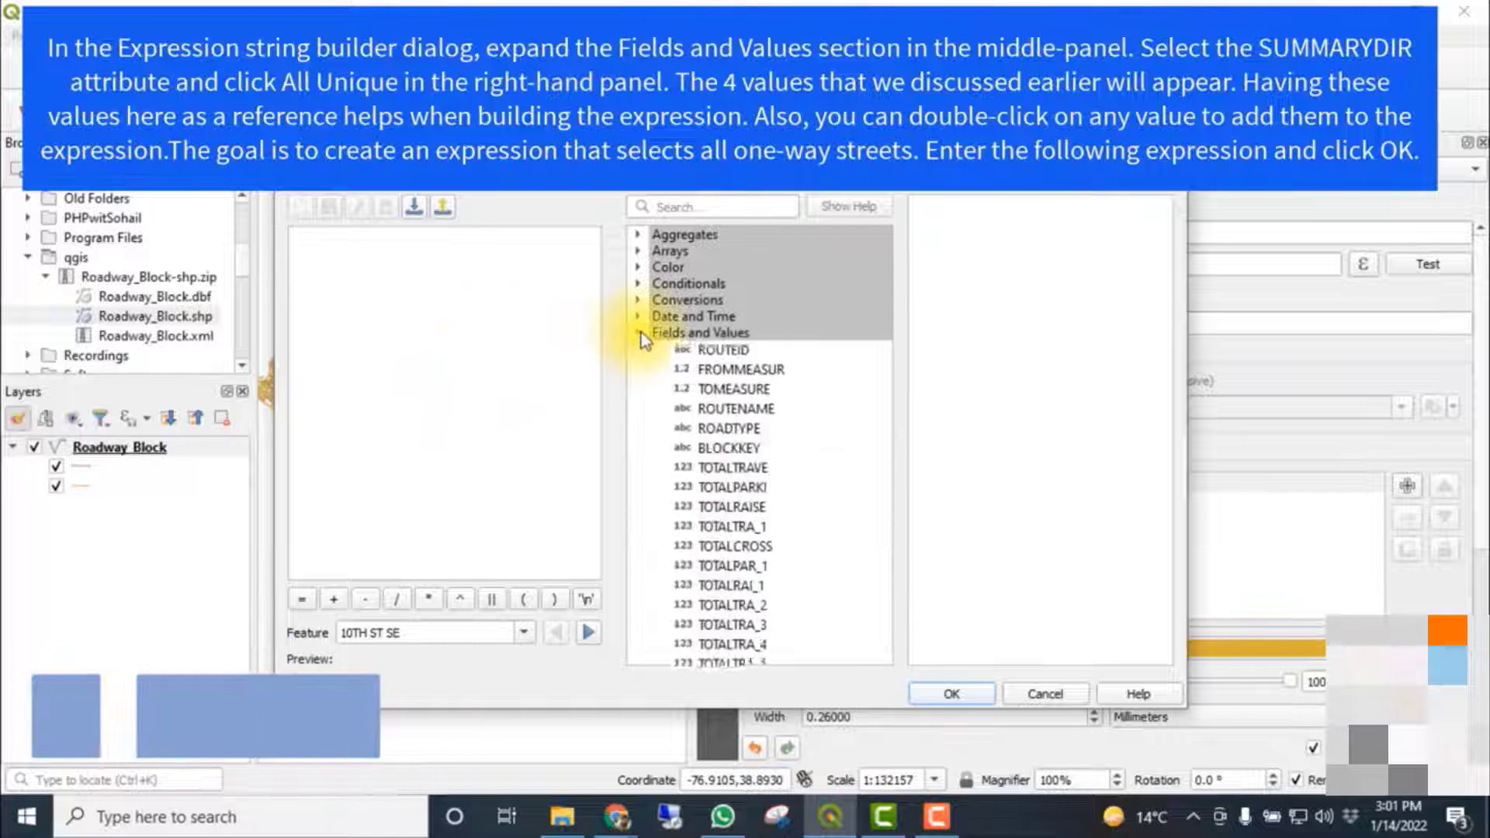
{"action": "scroll", "coordinate": [797, 461], "scroll_direction": "down", "scroll_amount": 4}
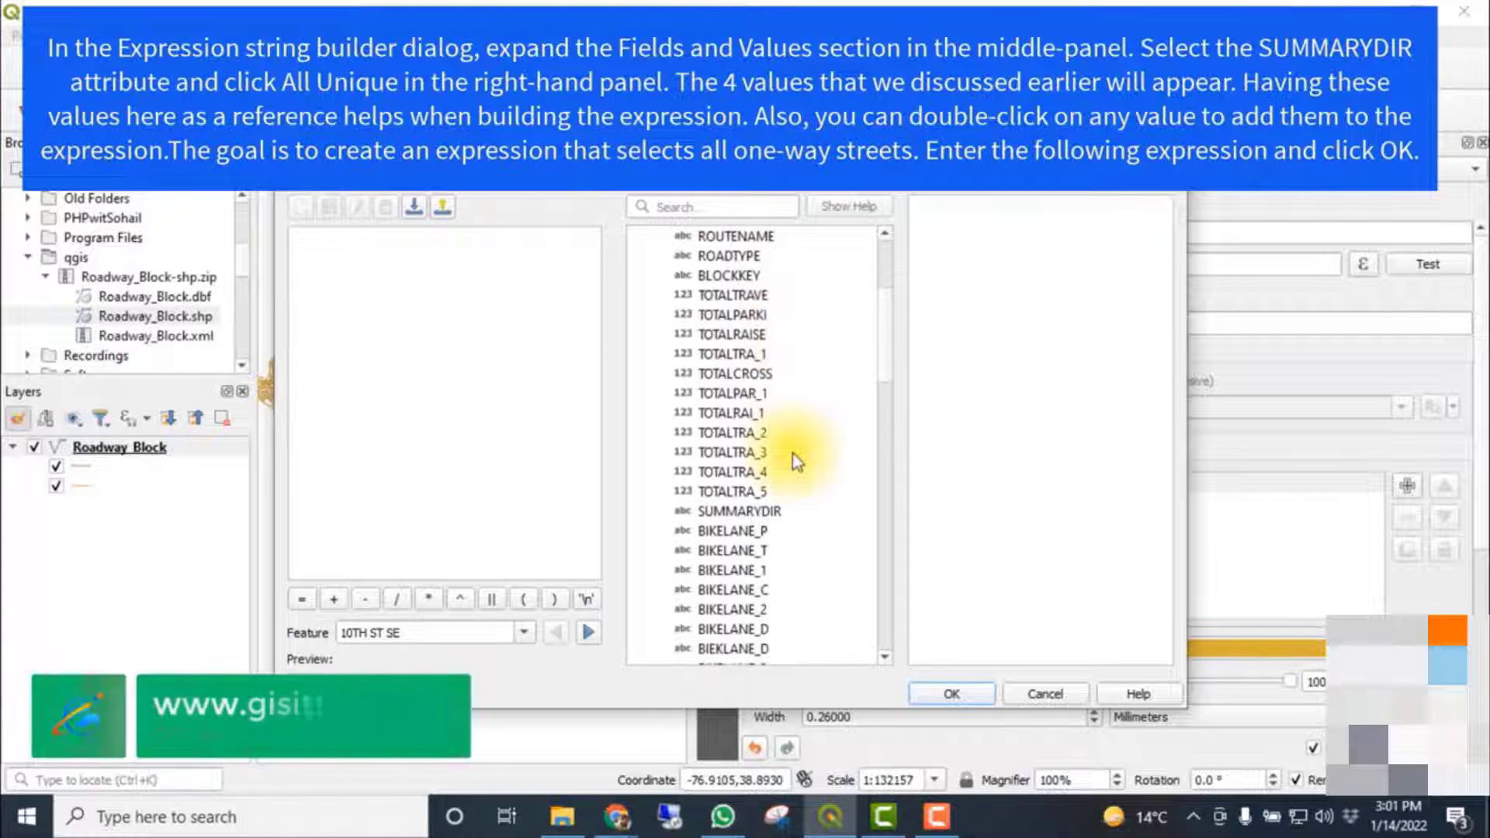
{"action": "double_click", "coordinate": [739, 511]}
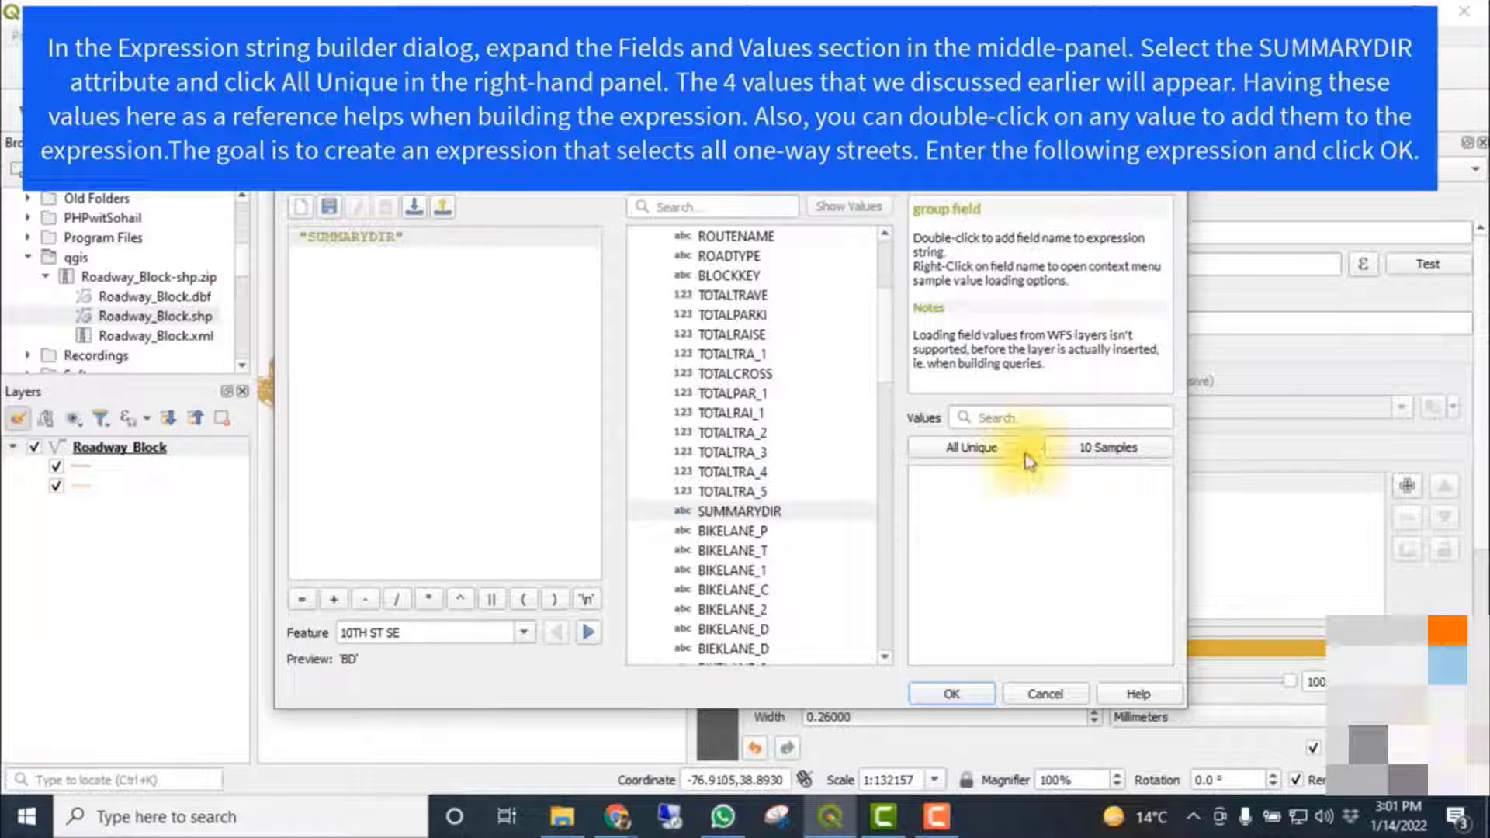
{"action": "left_click", "coordinate": [975, 454]}
{"action": "left_click", "coordinate": [941, 481]}
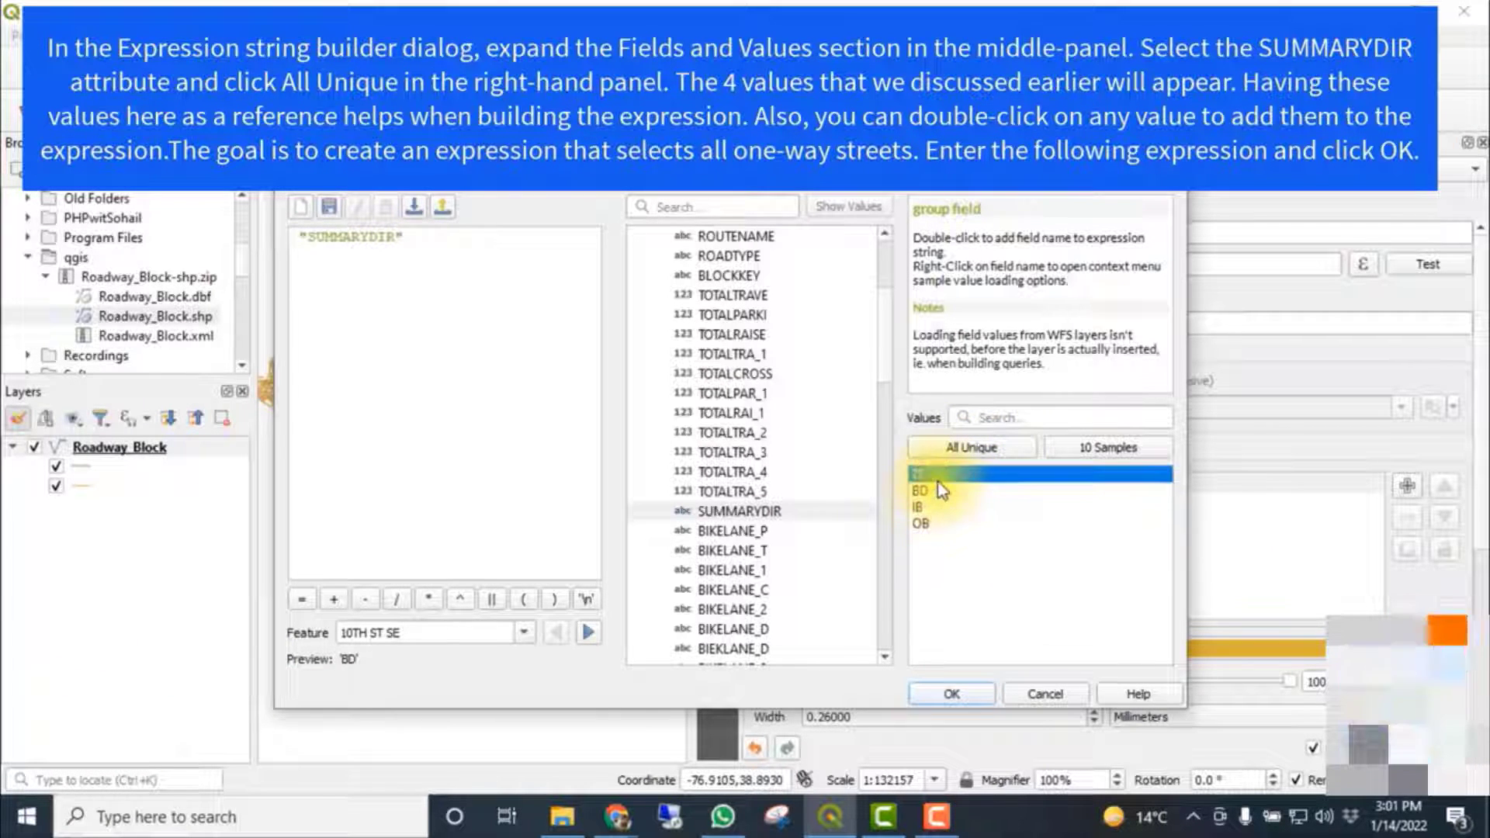
{"action": "left_click_drag", "start_coordinate": [939, 482], "coordinate": [948, 541]}
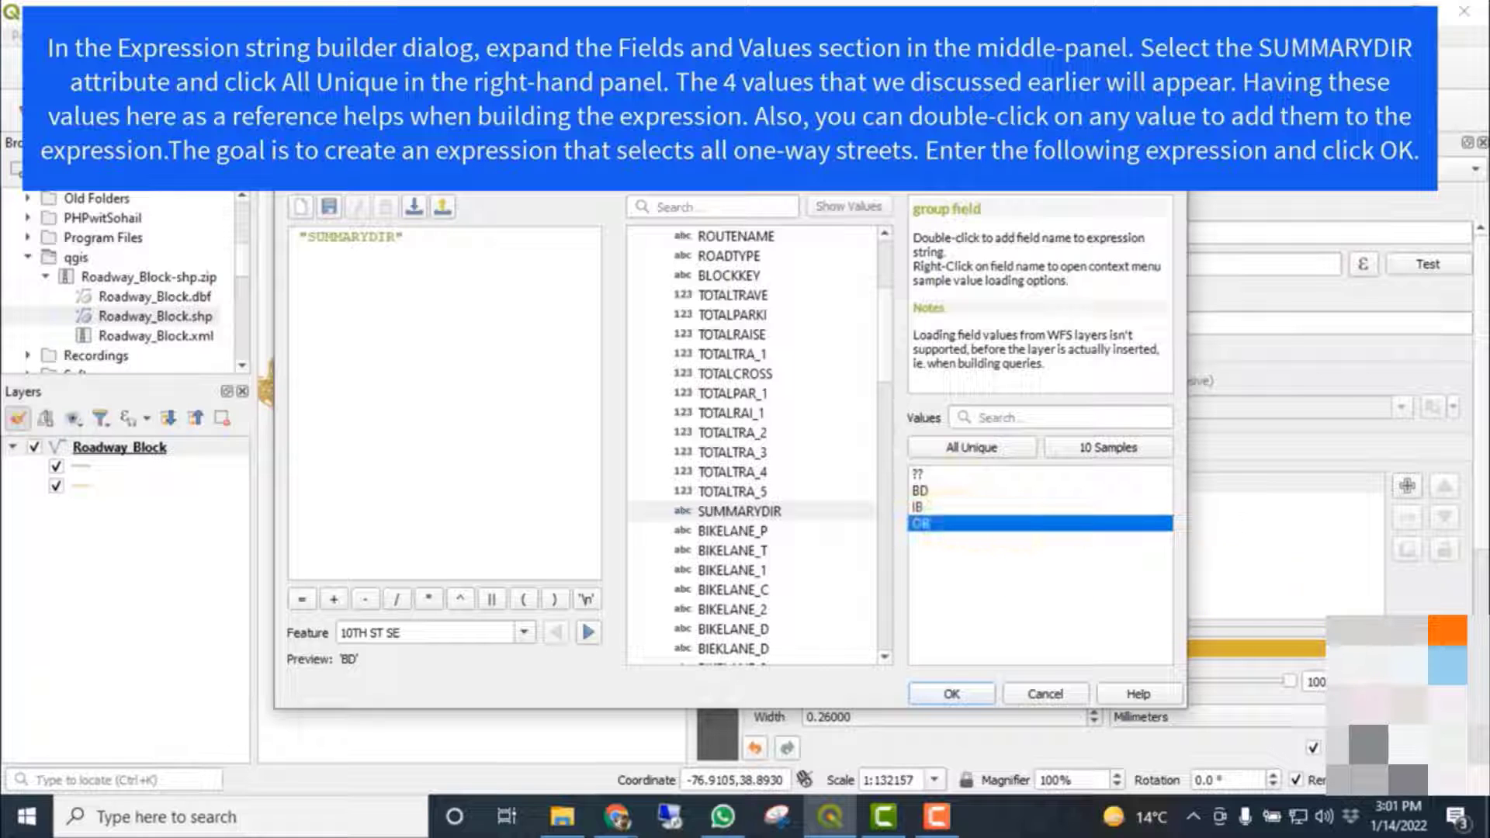
Replace the rule's filter expression with the copied text "SUMMARYDIR" in ('IB', 'OB') and apply it
{"action": "left_click", "coordinate": [619, 819]}
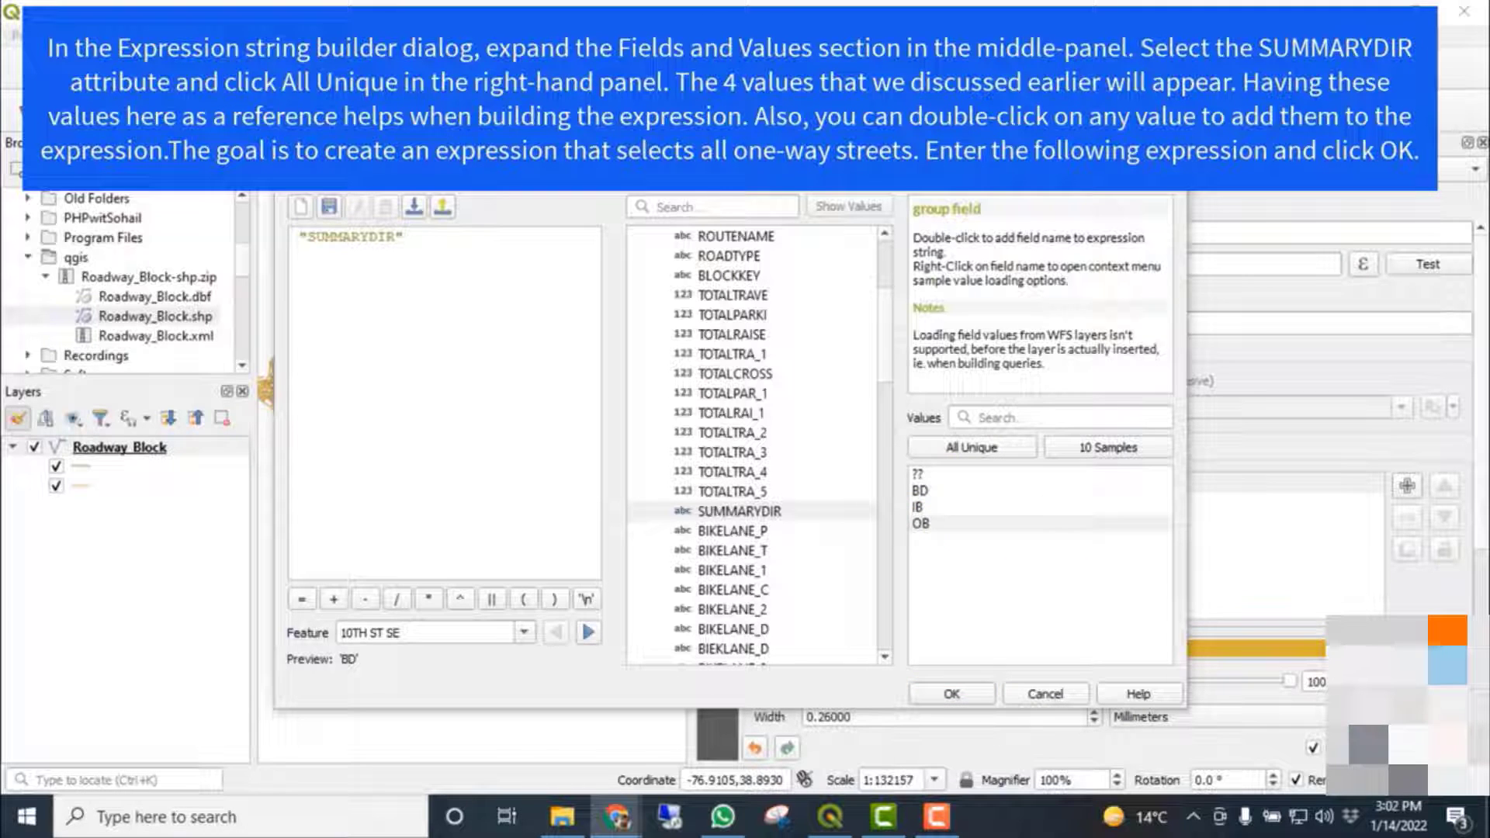
{"action": "left_click_drag", "start_coordinate": [413, 237], "coordinate": [301, 241]}
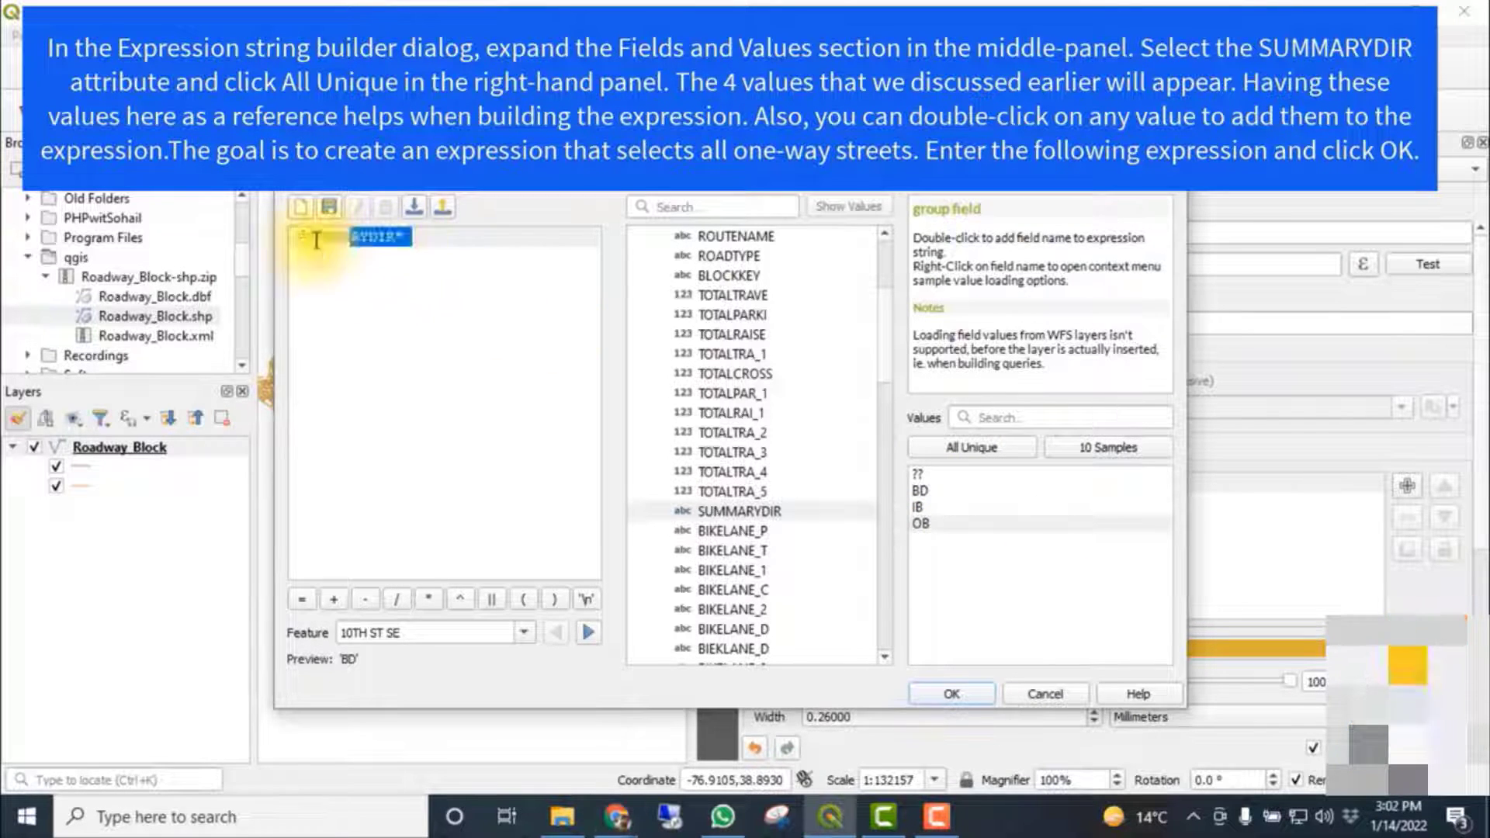
{"action": "right_click", "coordinate": [301, 241]}
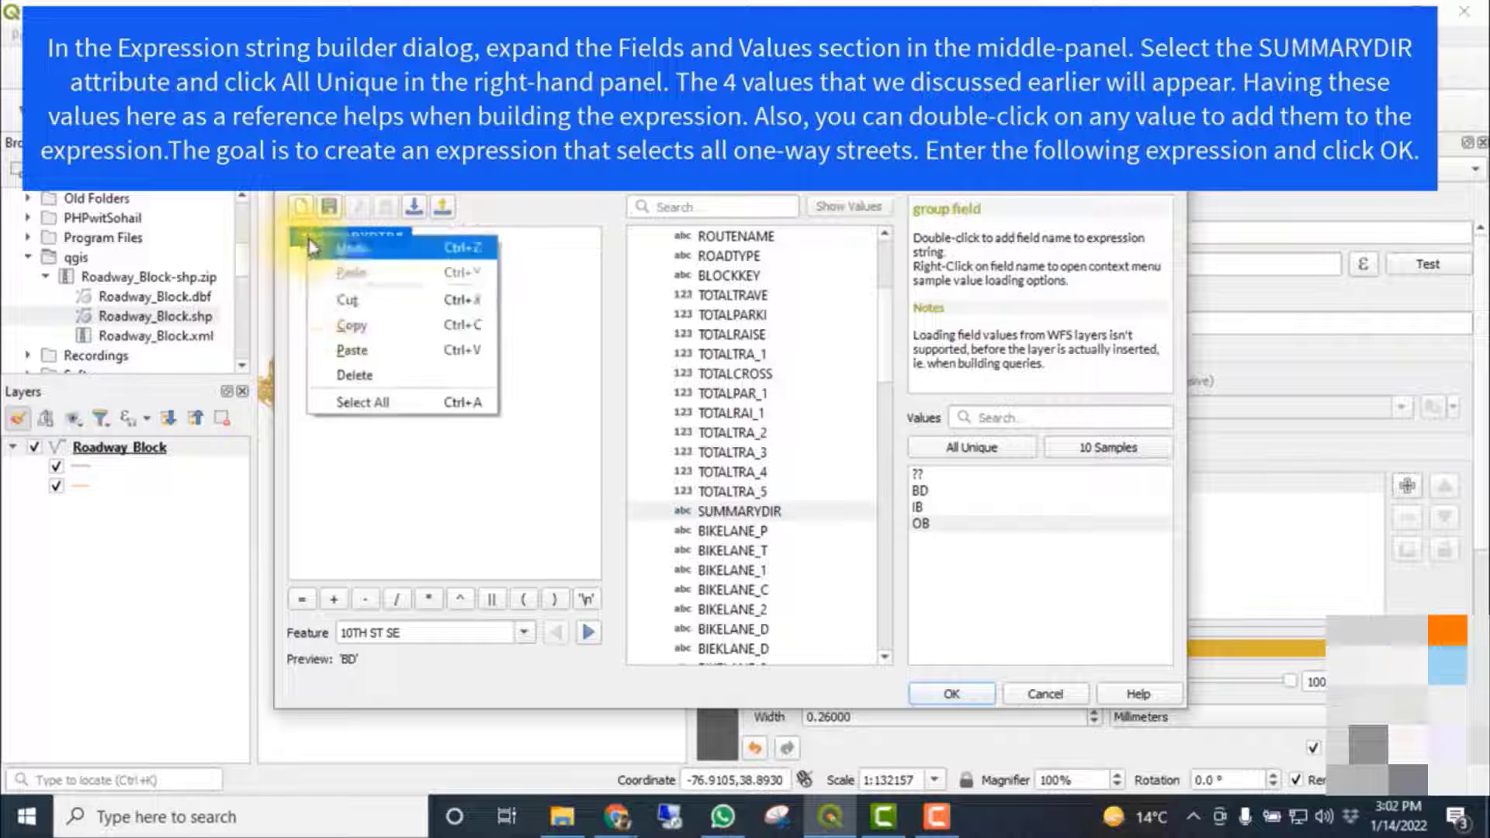
{"action": "left_click", "coordinate": [365, 346]}
{"action": "left_click_drag", "start_coordinate": [403, 237], "coordinate": [548, 235]}
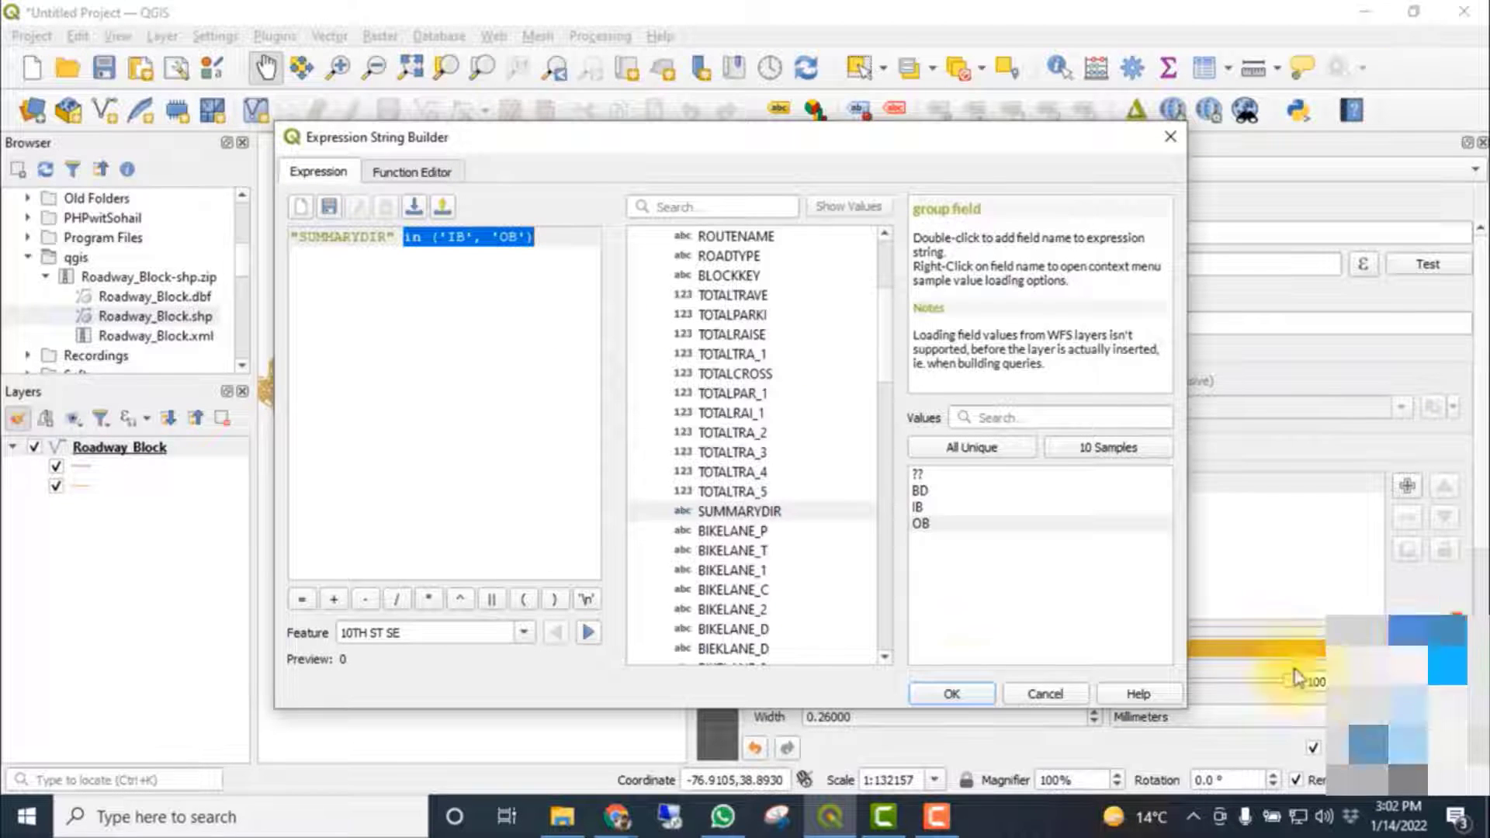
{"action": "left_click", "coordinate": [961, 693]}
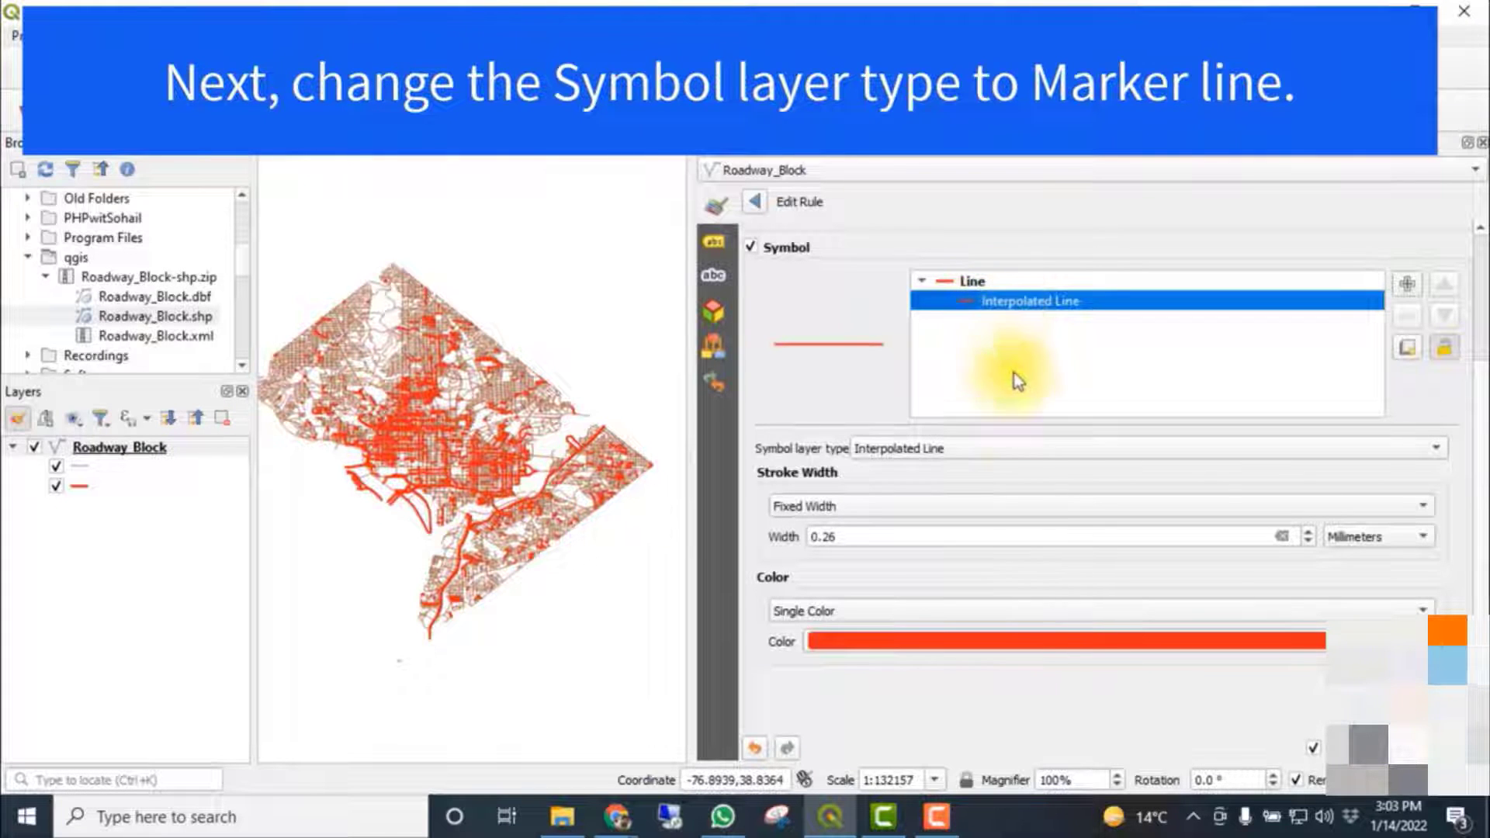
Change the rule's symbol layer type to Marker Line and place its markers on the central point
{"action": "left_click", "coordinate": [1036, 453]}
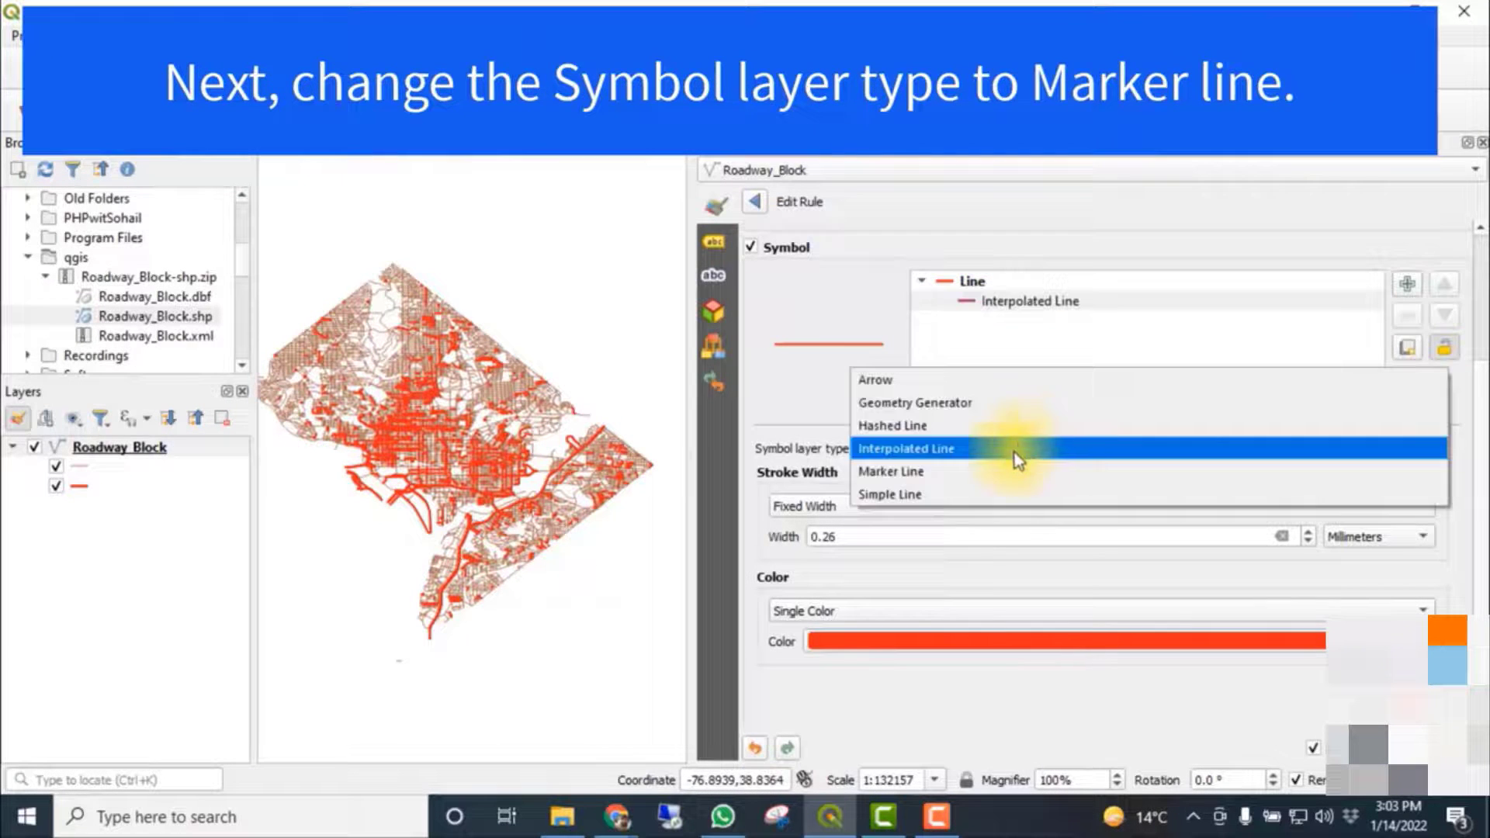
{"action": "left_click", "coordinate": [966, 477]}
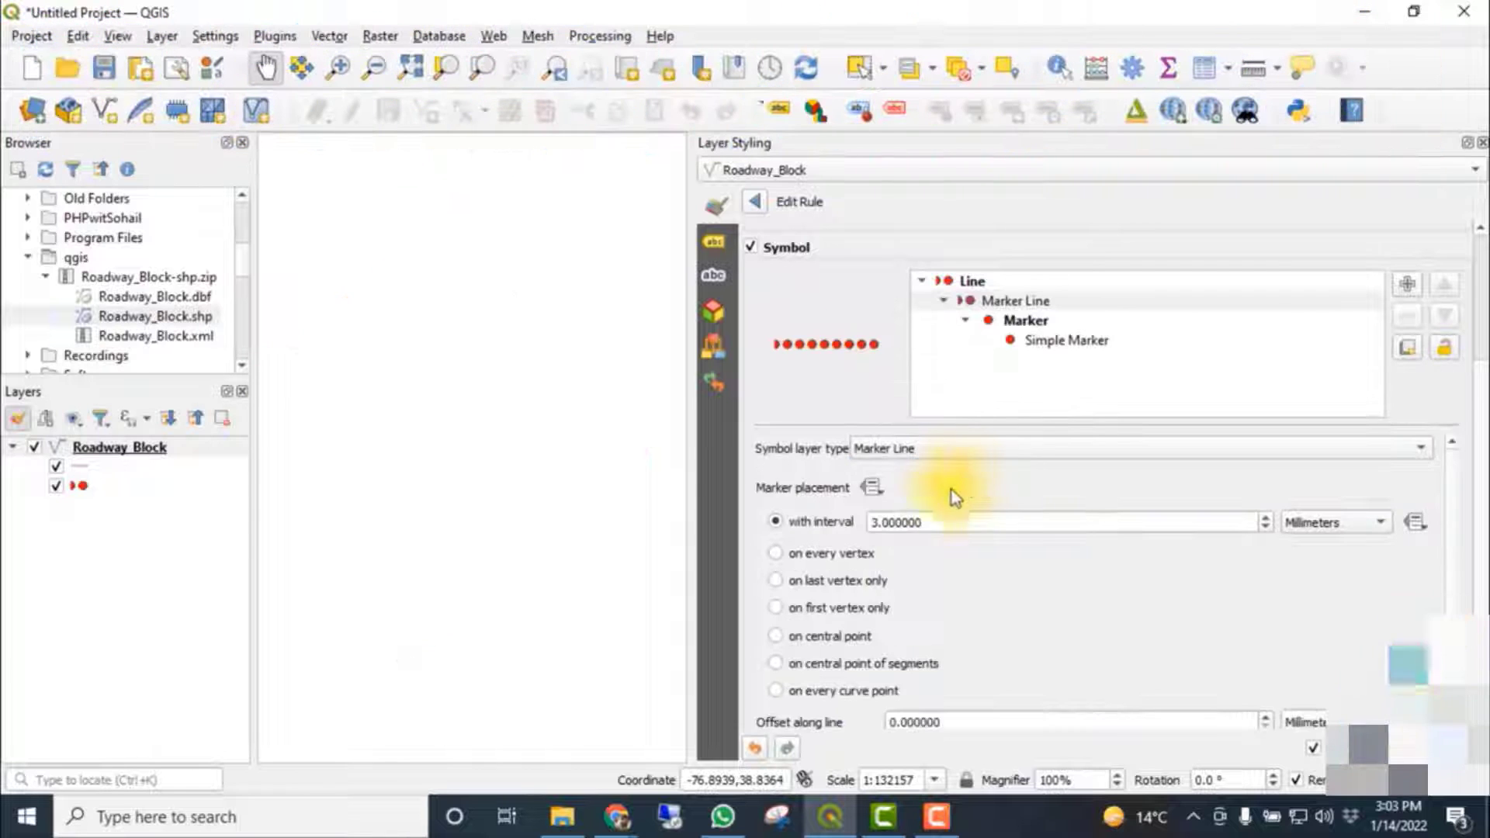
{"action": "left_click", "coordinate": [792, 642]}
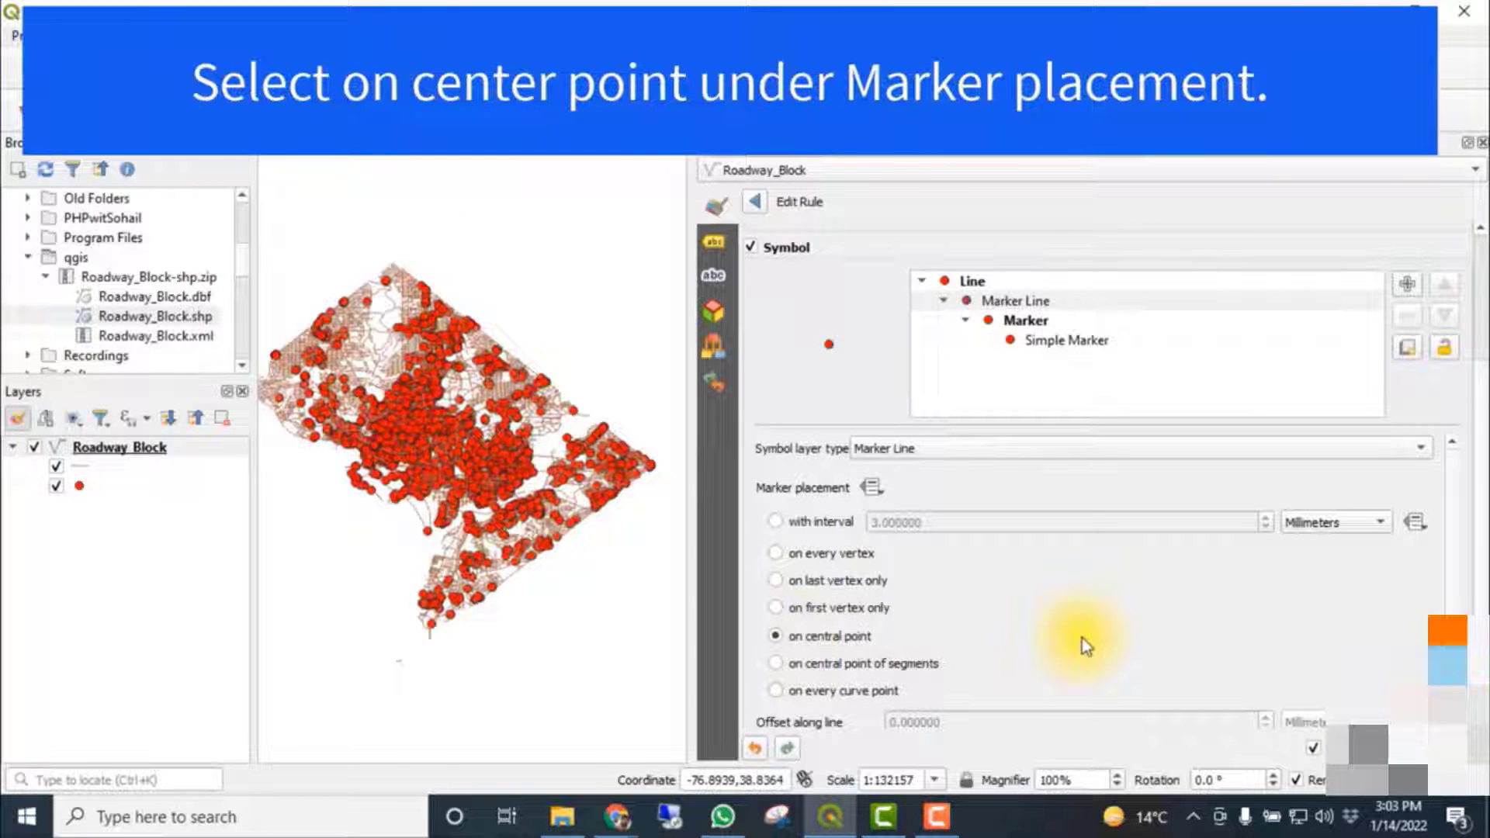
{"action": "scroll", "coordinate": [1083, 638], "scroll_direction": "down", "scroll_amount": 1}
{"action": "scroll", "coordinate": [1082, 638], "scroll_direction": "up", "scroll_amount": 1}
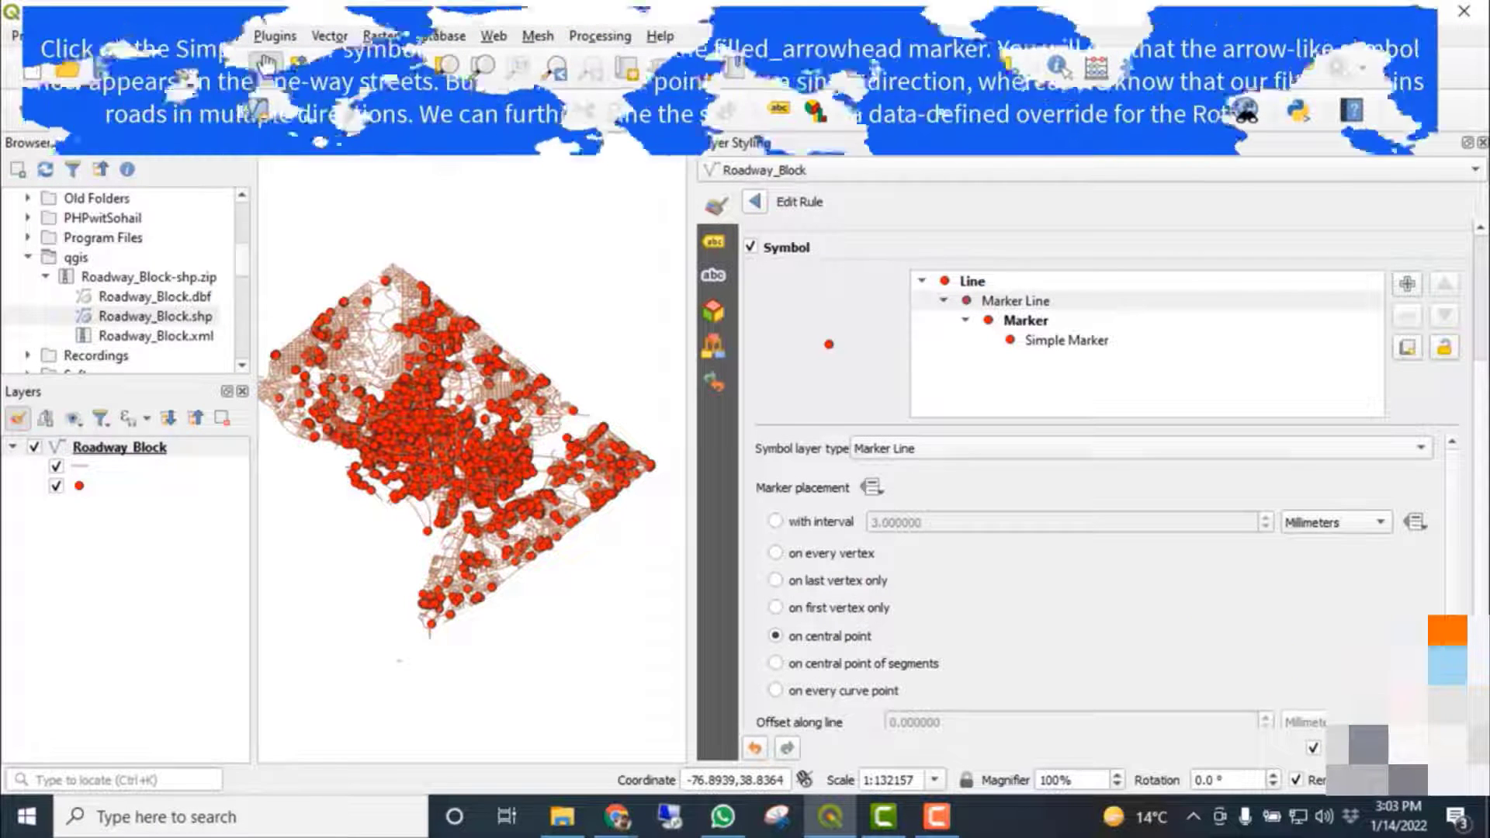
Set the simple marker's shape to the filled arrowhead
{"action": "left_click", "coordinate": [1078, 343]}
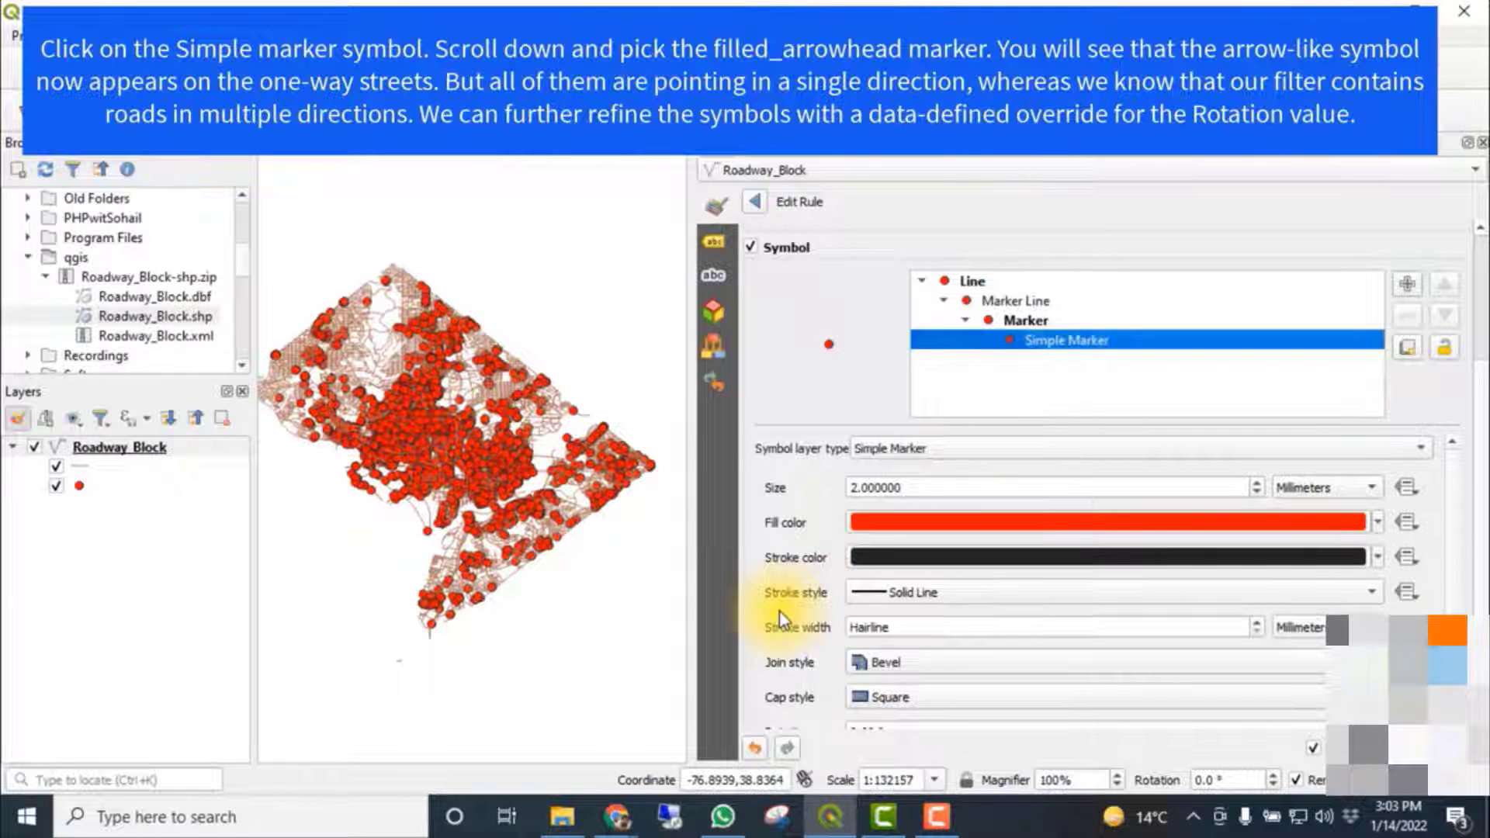
{"action": "scroll", "coordinate": [780, 619], "scroll_direction": "down", "scroll_amount": 4}
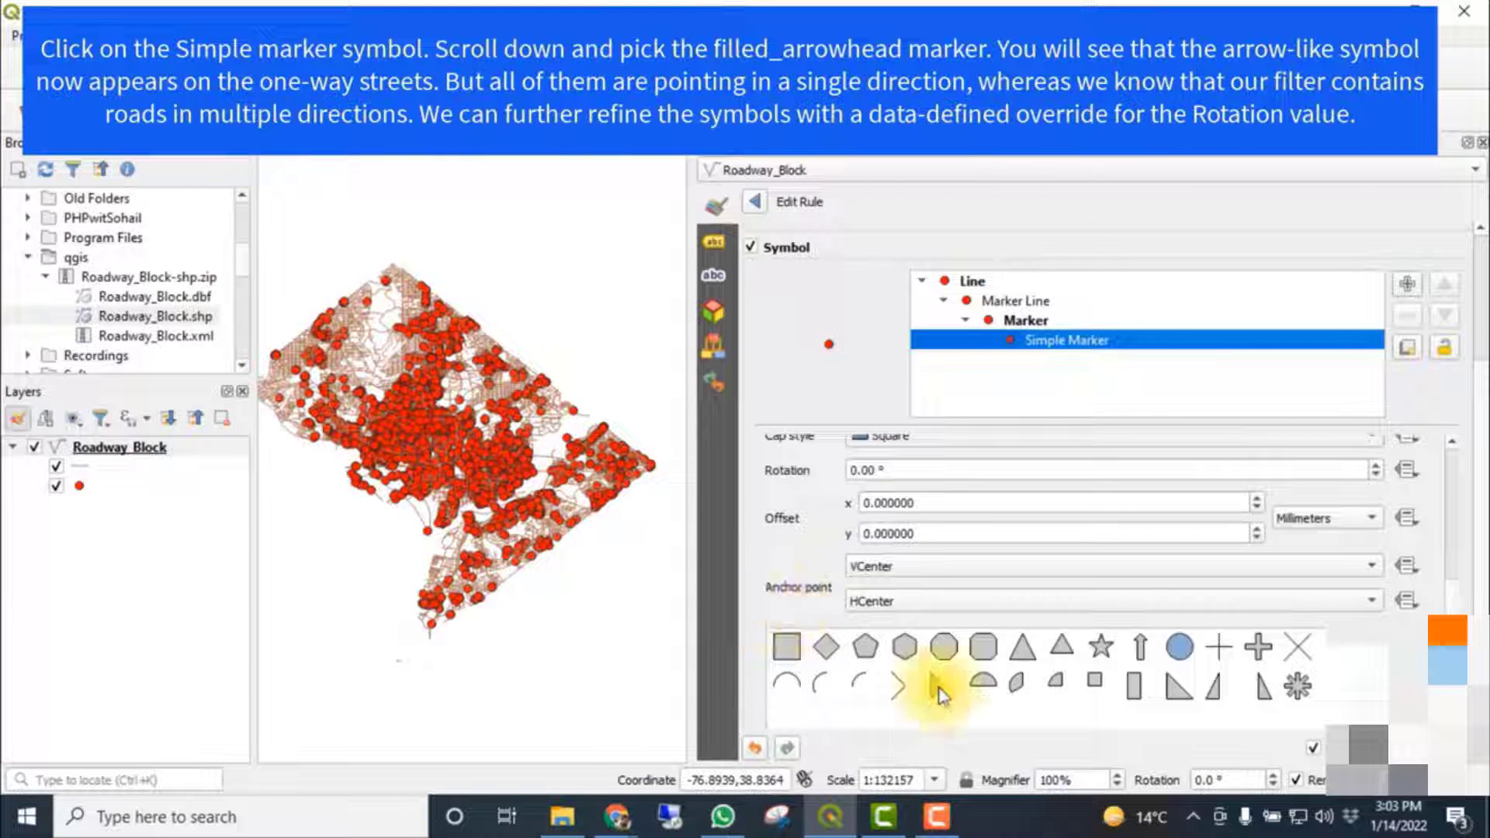
{"action": "left_click", "coordinate": [938, 686]}
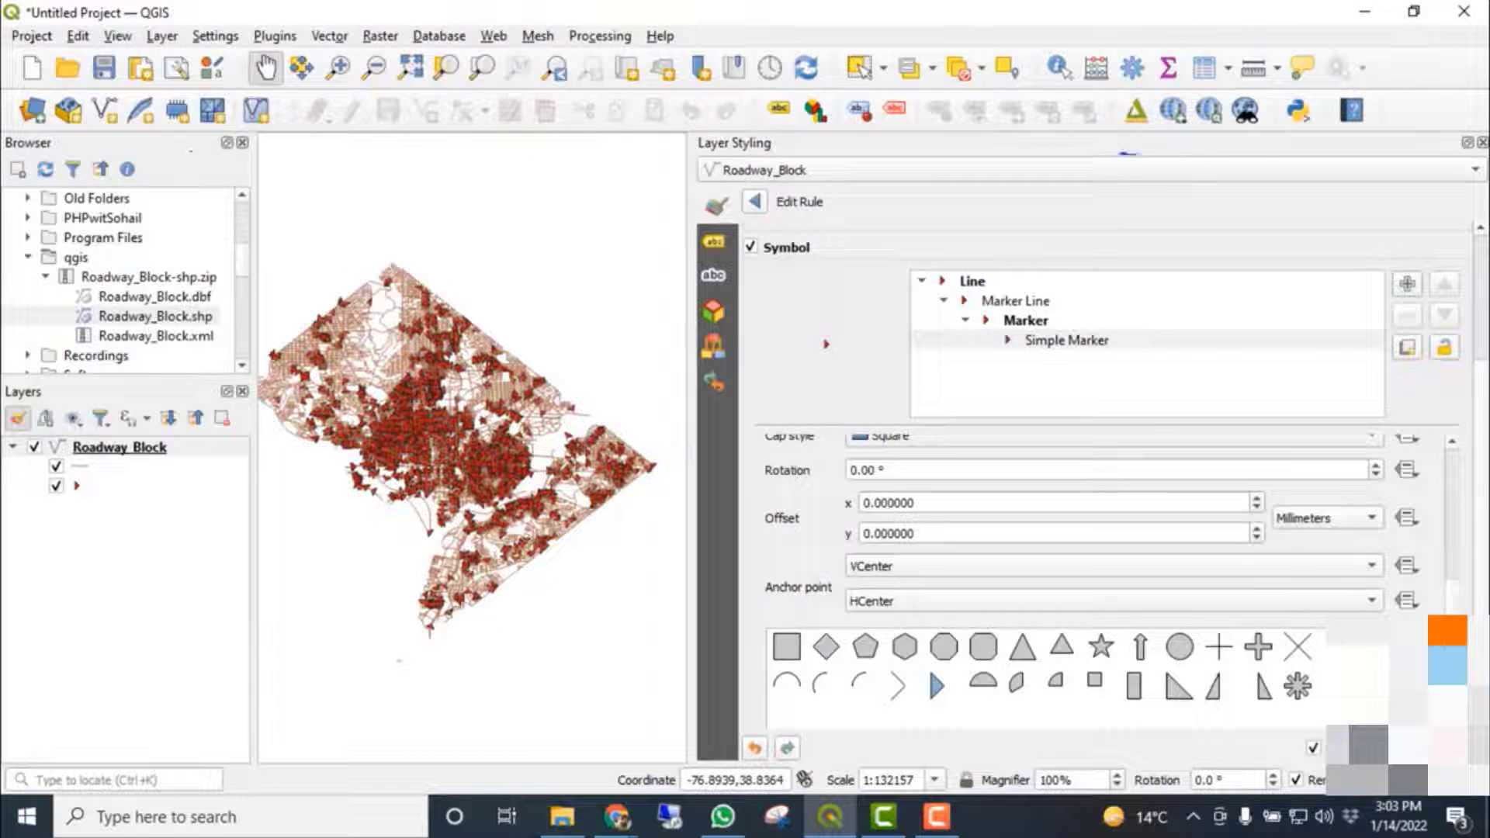
Give the arrowhead marker's rotation the data-defined expression if( "SUMMARYDIR" = 'IB', 180, 0)
{"action": "left_click", "coordinate": [1410, 473]}
{"action": "key", "text": "Escape"}
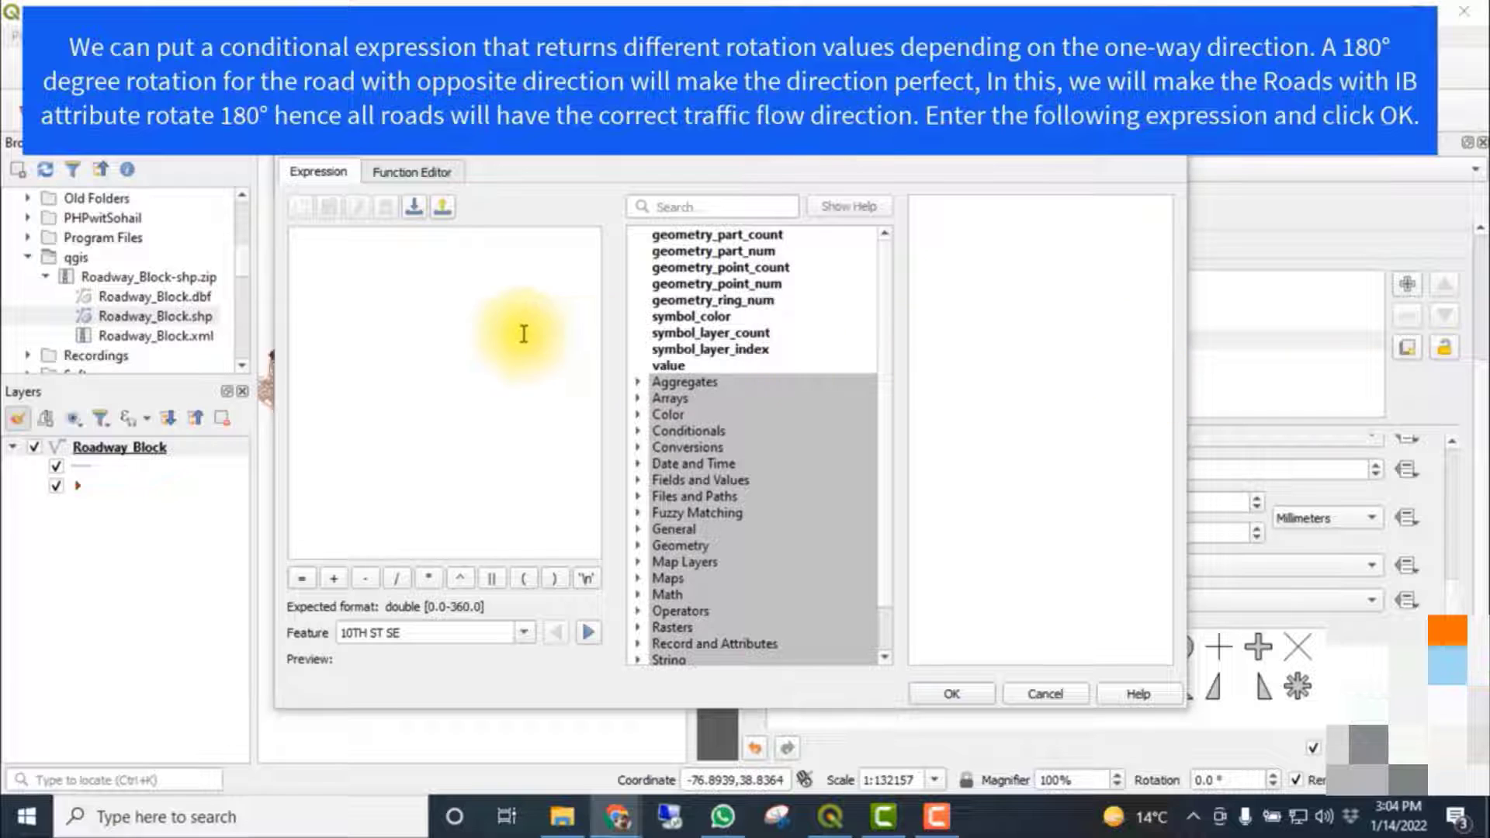
{"action": "right_click", "coordinate": [388, 305]}
{"action": "left_click", "coordinate": [406, 423]}
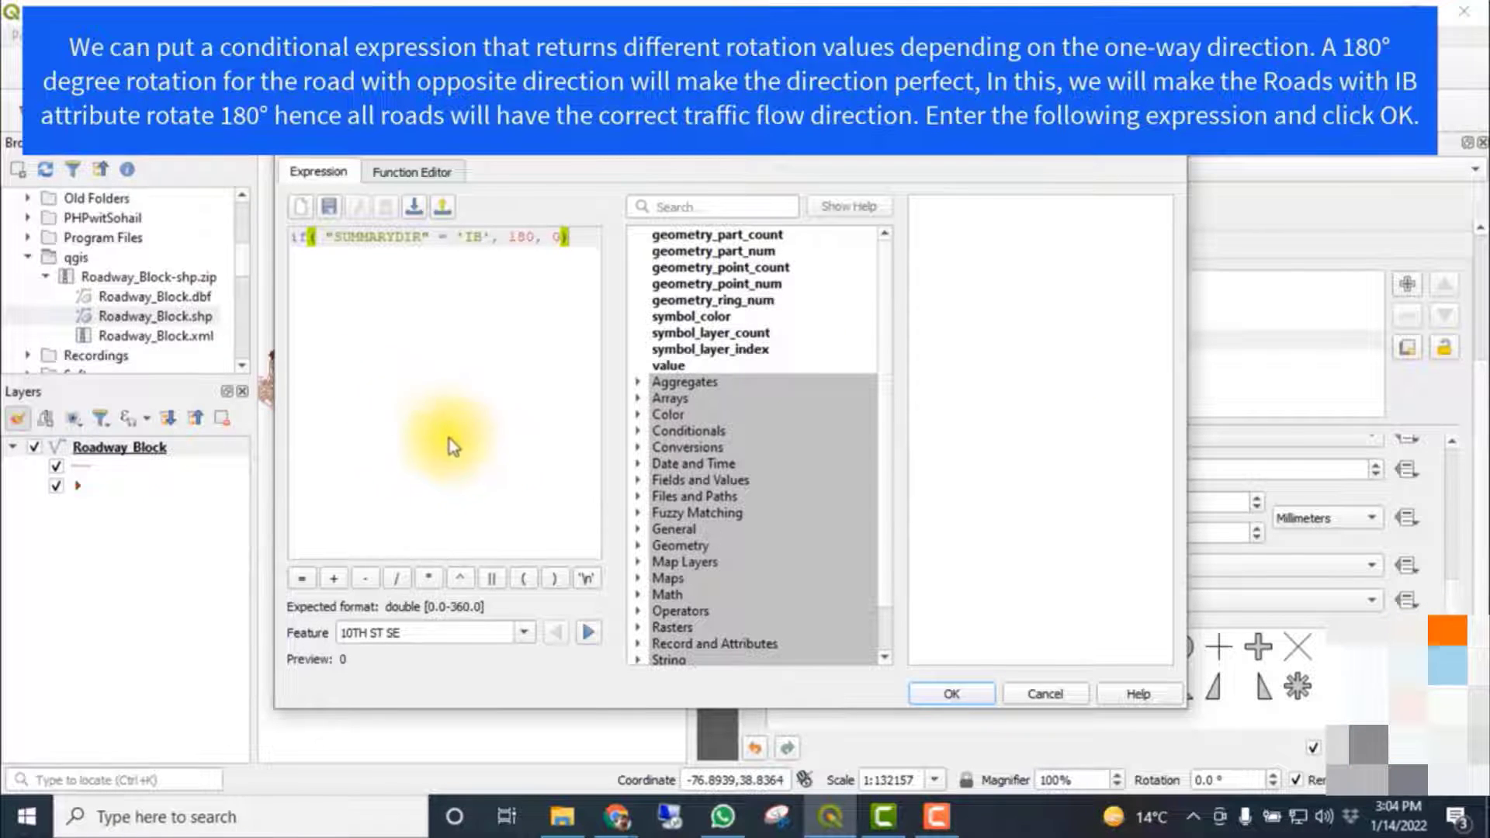
{"action": "left_click", "coordinate": [950, 695]}
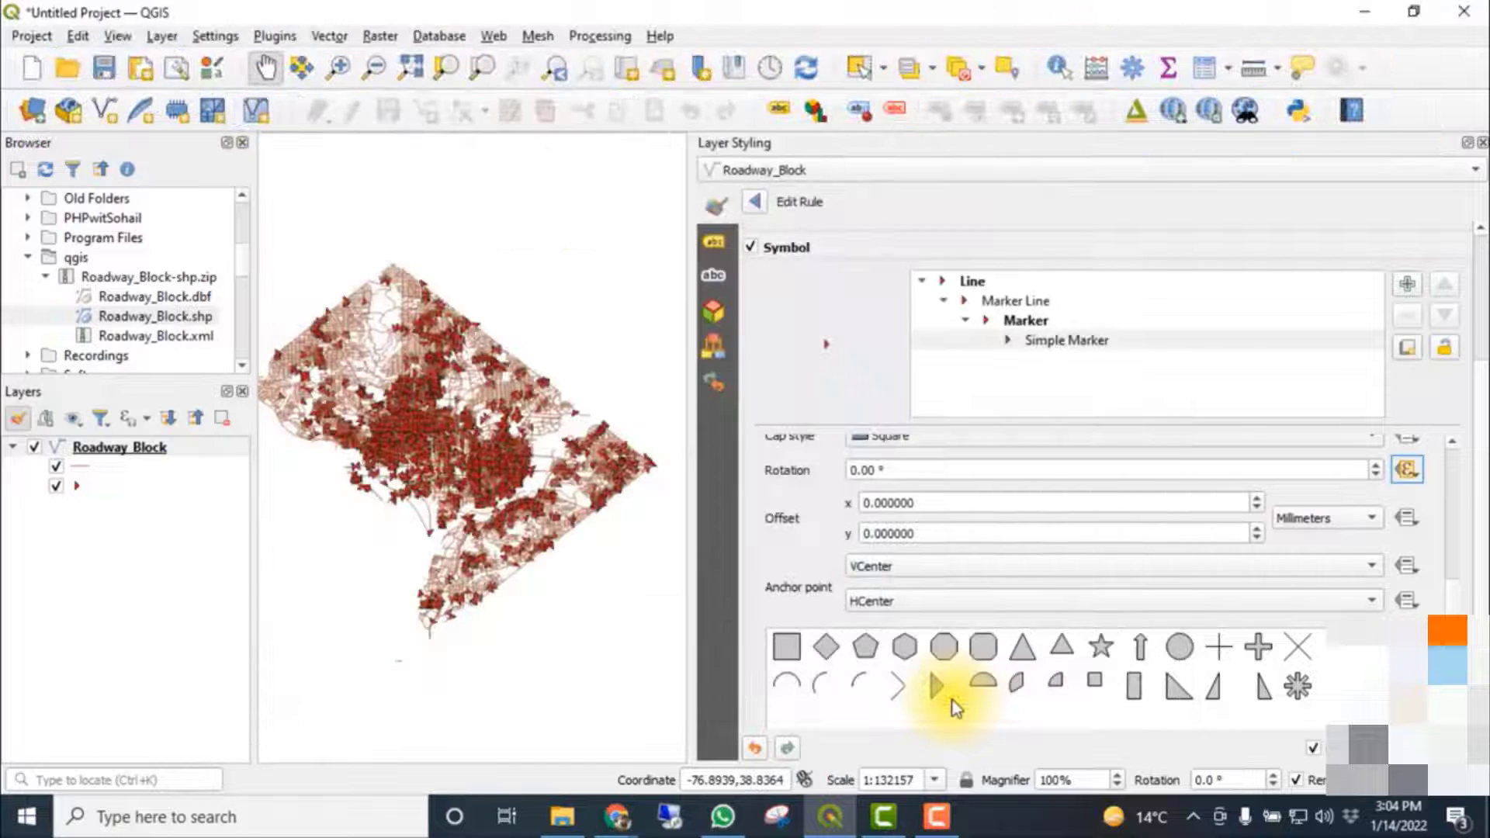
Zoom in on the central streets to examine the one-way arrows and close the layer styling settings
{"action": "left_click", "coordinate": [338, 67]}
{"action": "left_click_drag", "start_coordinate": [323, 333], "coordinate": [446, 478]}
{"action": "left_click_drag", "start_coordinate": [409, 351], "coordinate": [572, 590]}
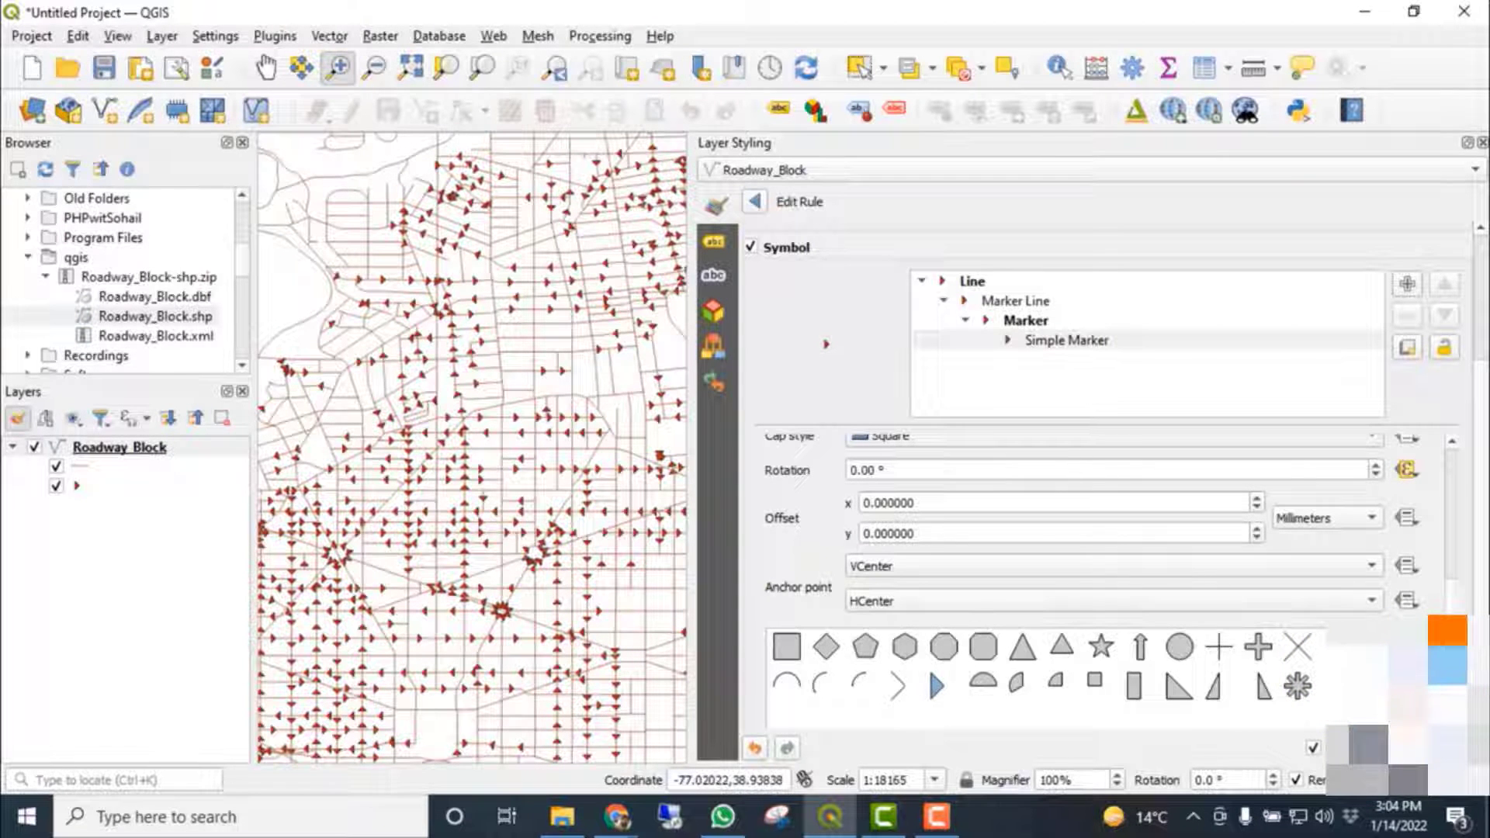
{"action": "left_click", "coordinate": [1479, 142]}
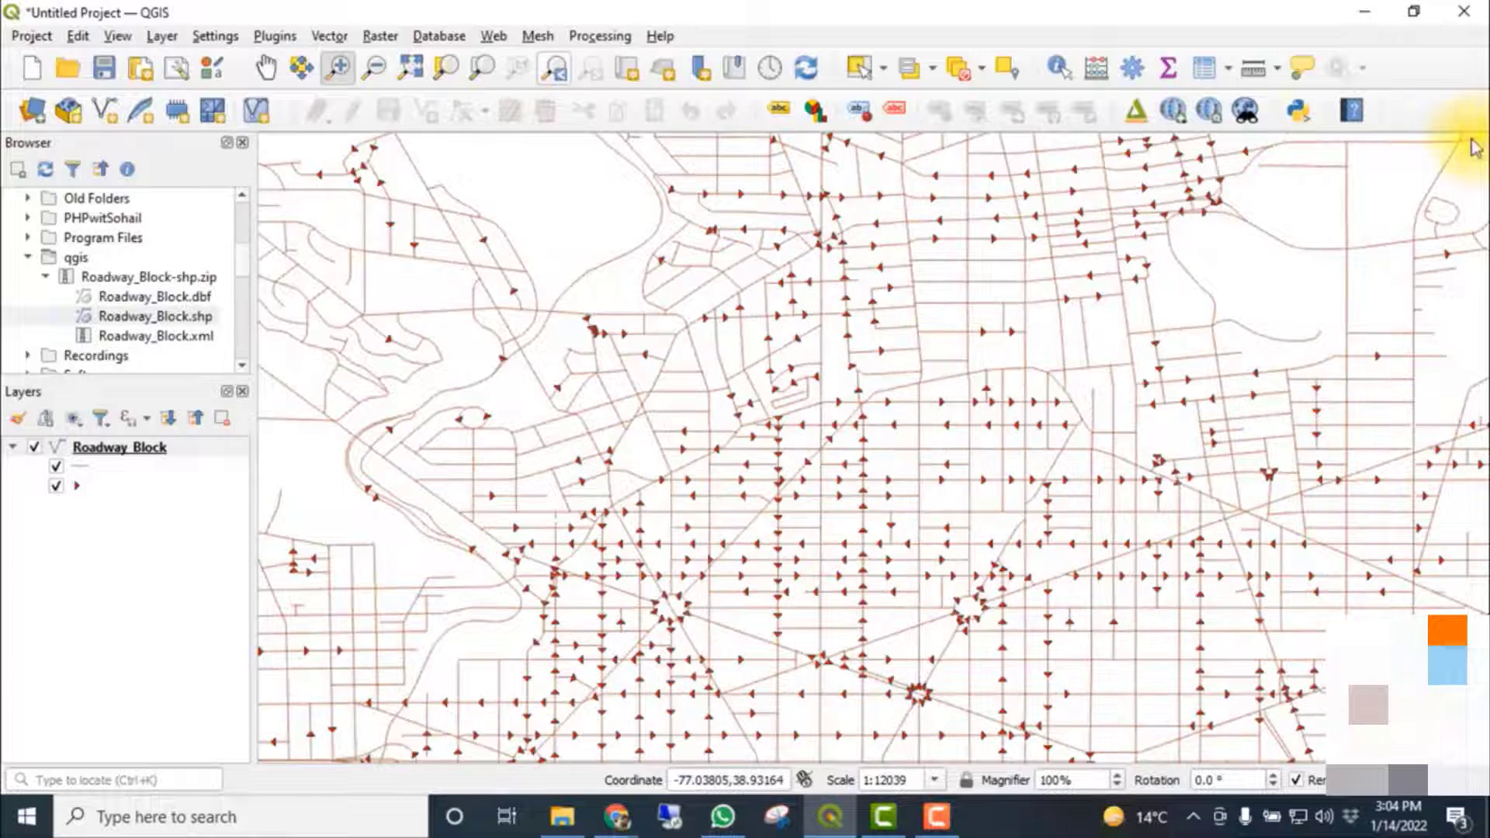
Launch the Shortest path (point to point) algorithm from the Network analysis processing tools
{"action": "left_click", "coordinate": [612, 34]}
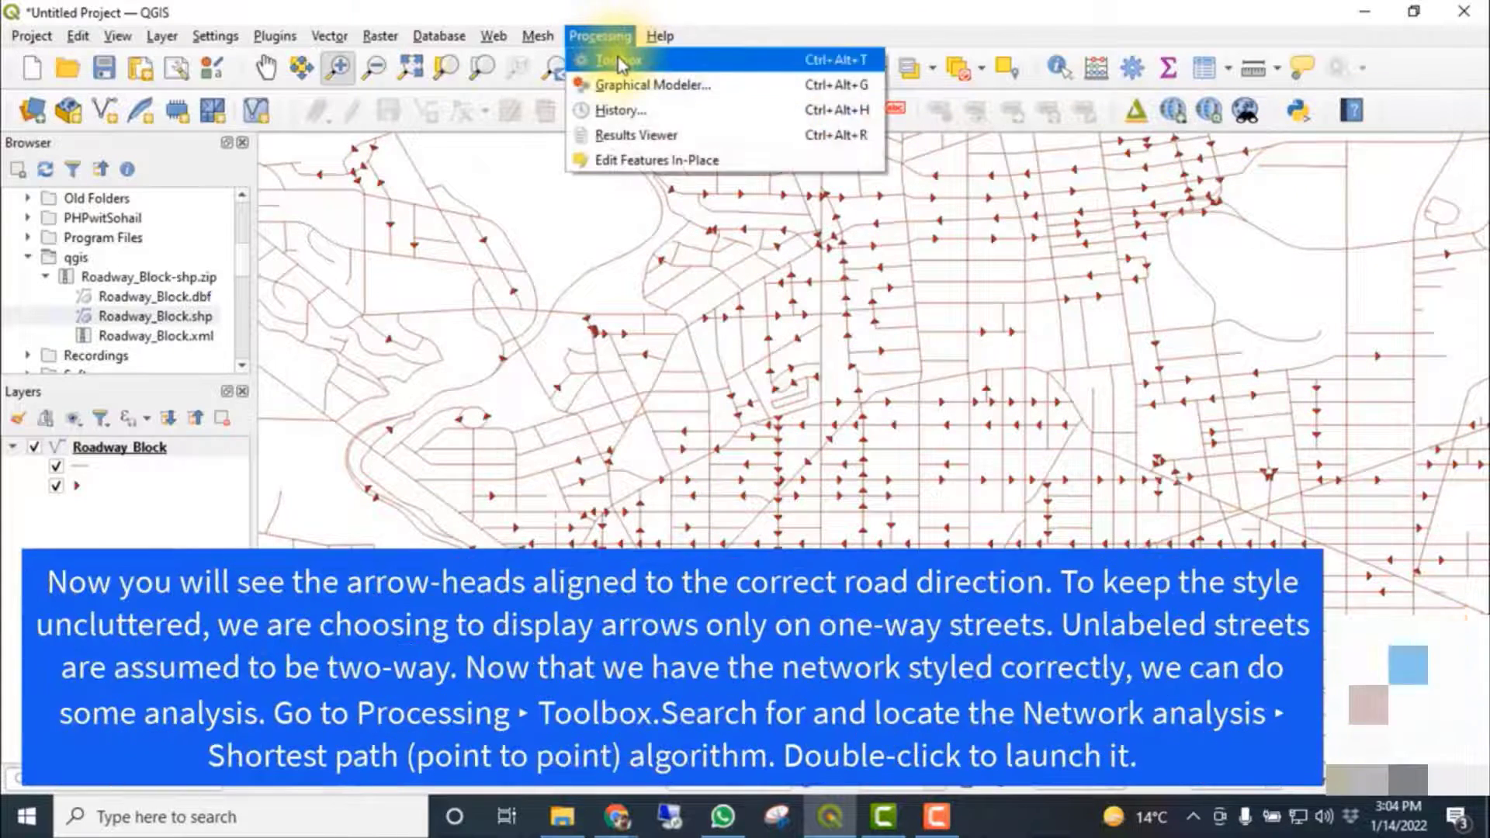
{"action": "left_click", "coordinate": [620, 59]}
{"action": "left_click", "coordinate": [708, 379]}
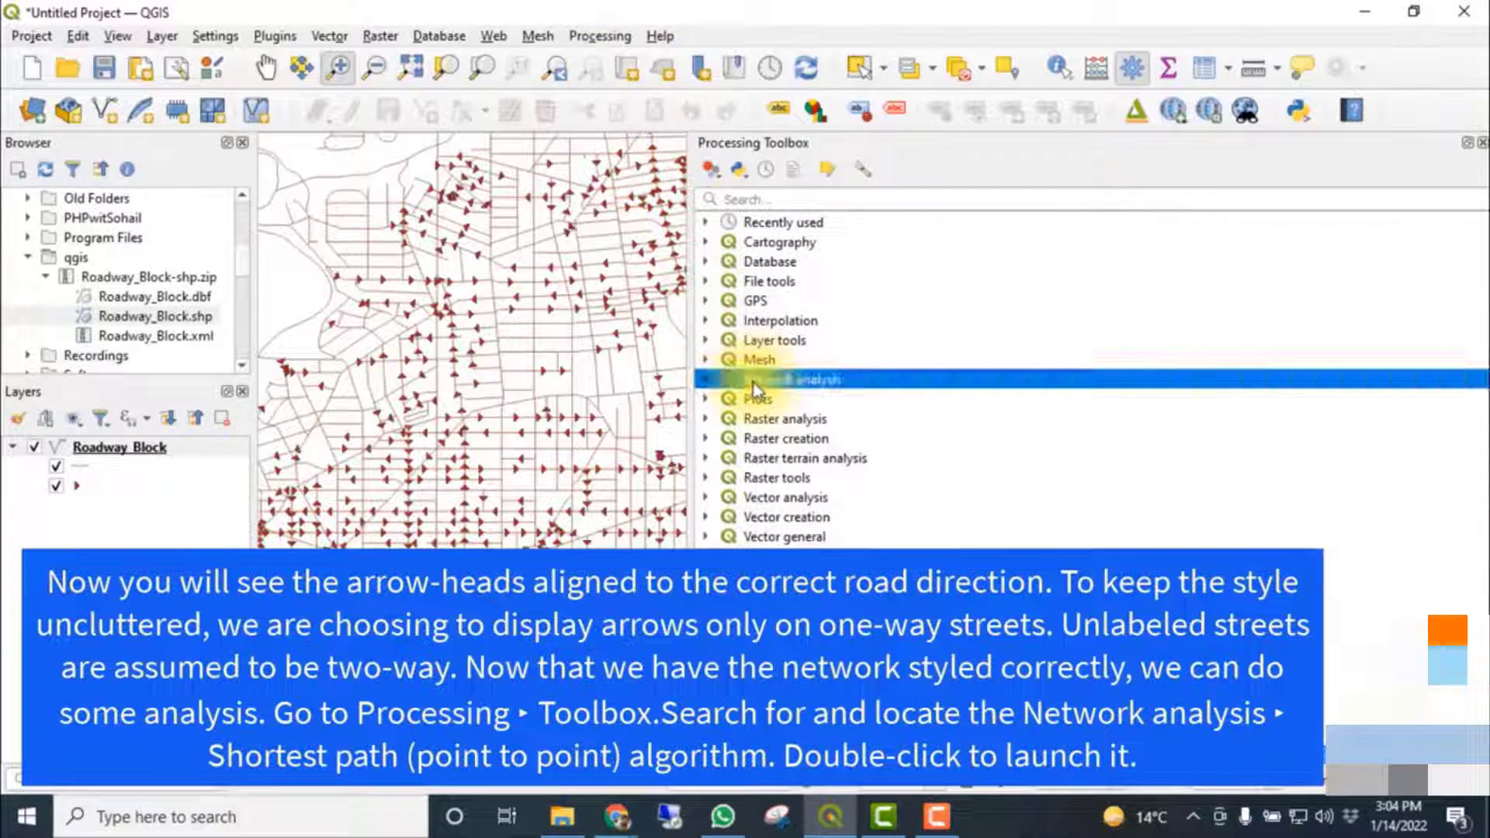
{"action": "left_click", "coordinate": [707, 380]}
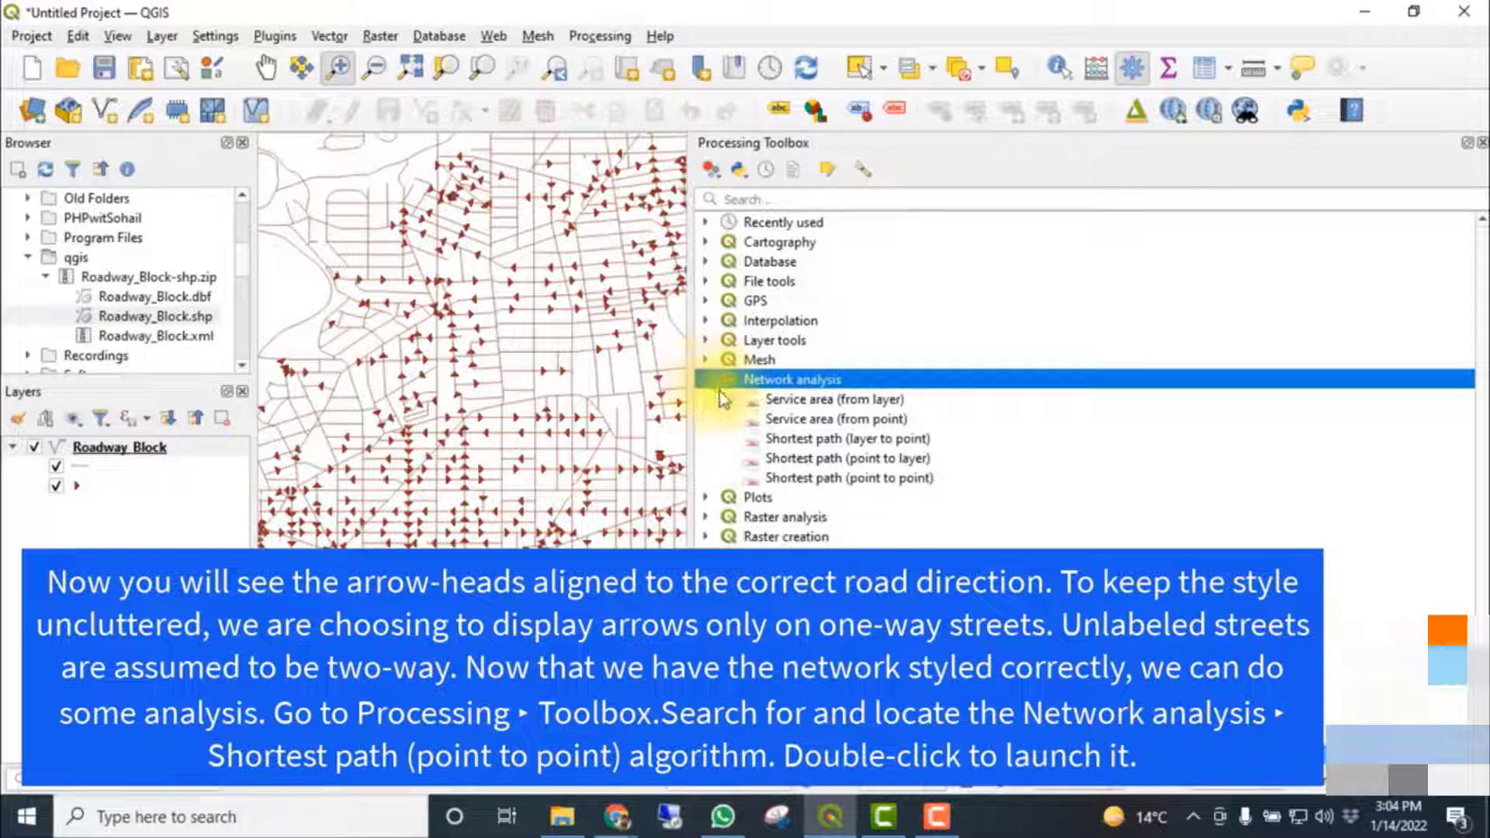
{"action": "double_click", "coordinate": [816, 476]}
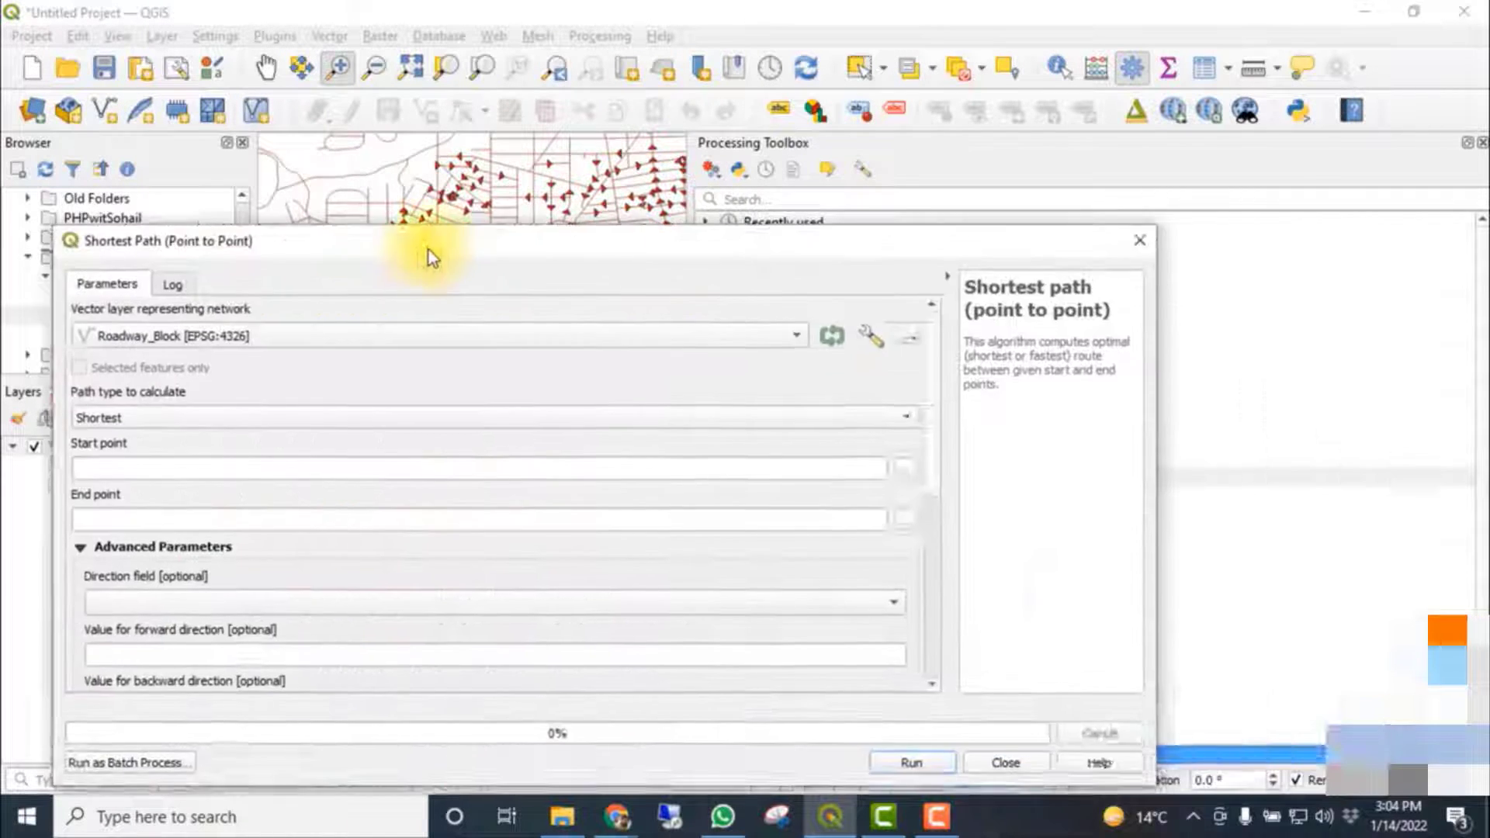
{"action": "left_click_drag", "start_coordinate": [431, 249], "coordinate": [585, 156]}
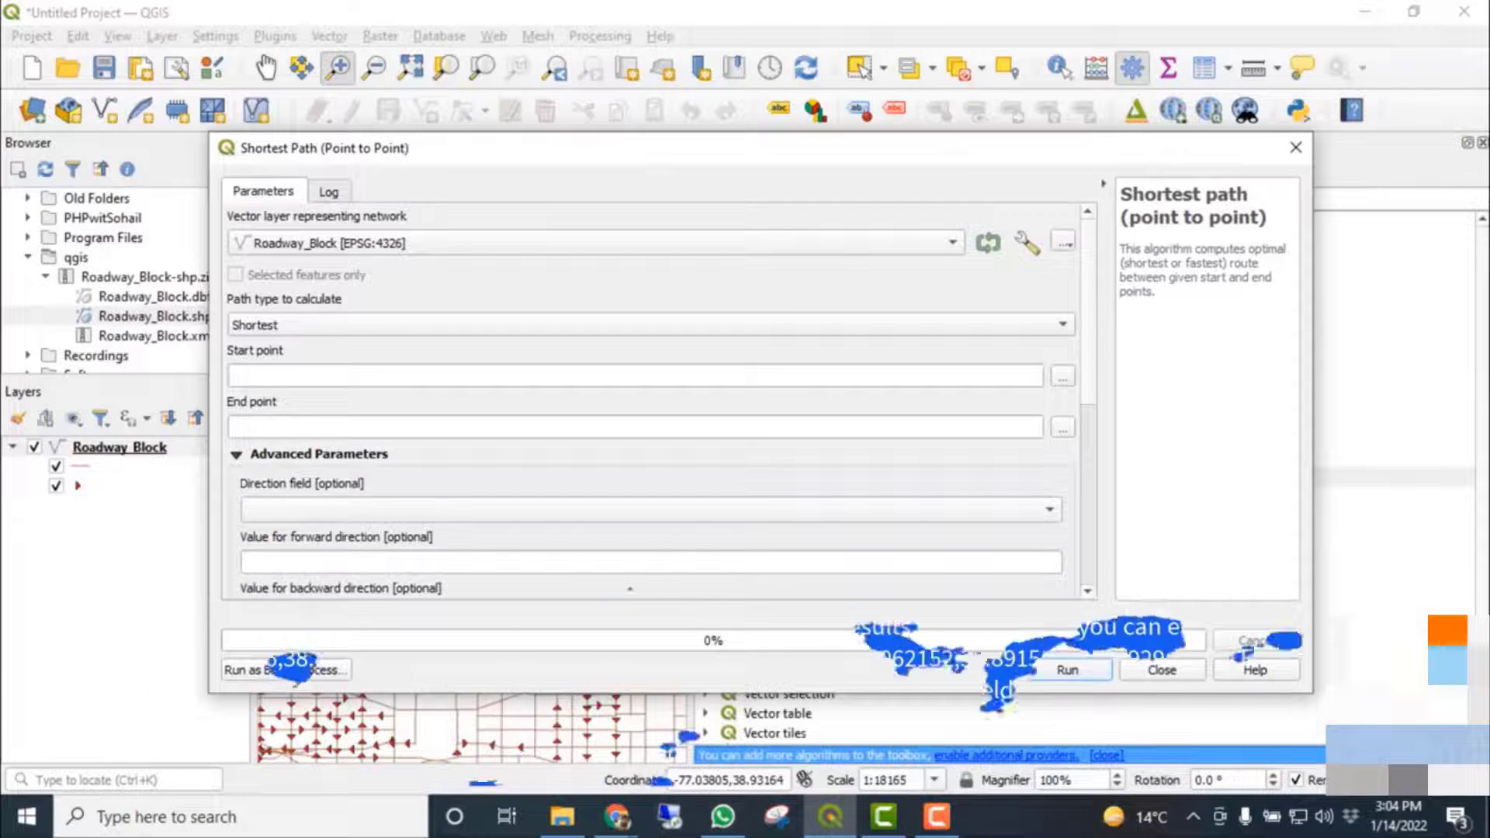
Keep Roadway_Block as the network layer and Shortest as the path type to calculate
{"action": "left_click", "coordinate": [952, 250]}
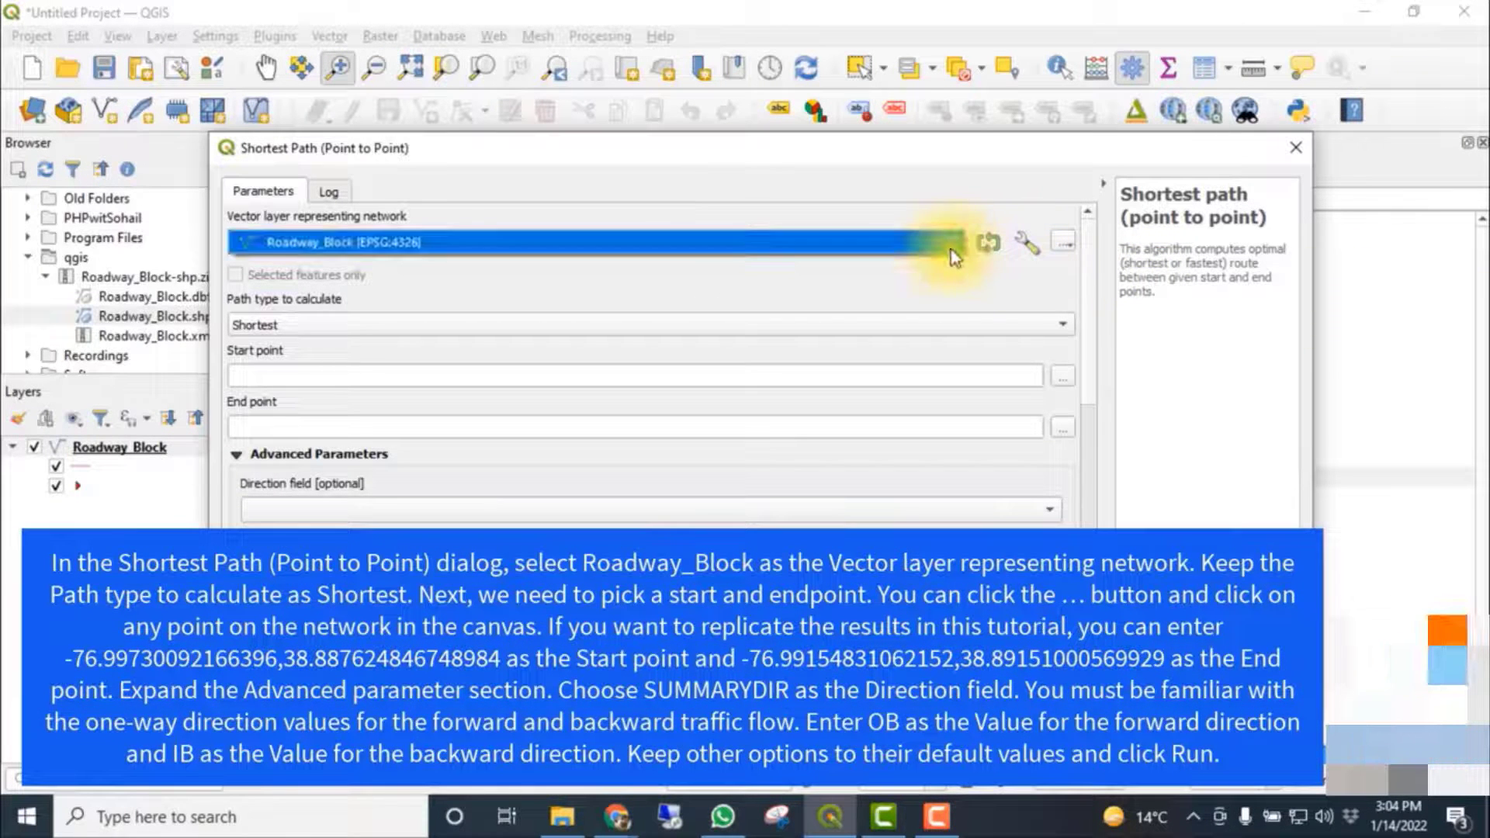
{"action": "left_click", "coordinate": [559, 324]}
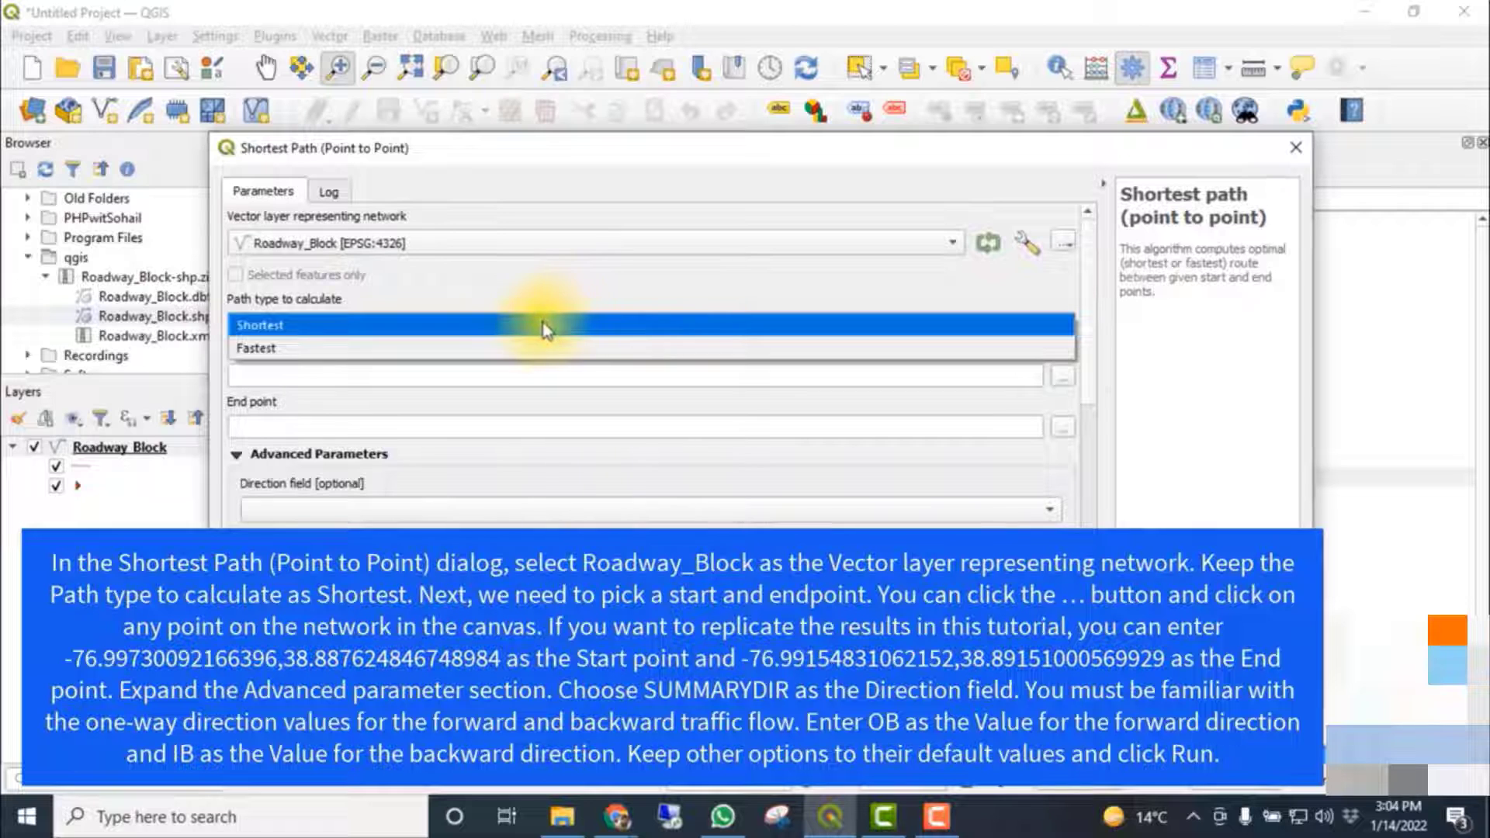
{"action": "left_click", "coordinate": [546, 326]}
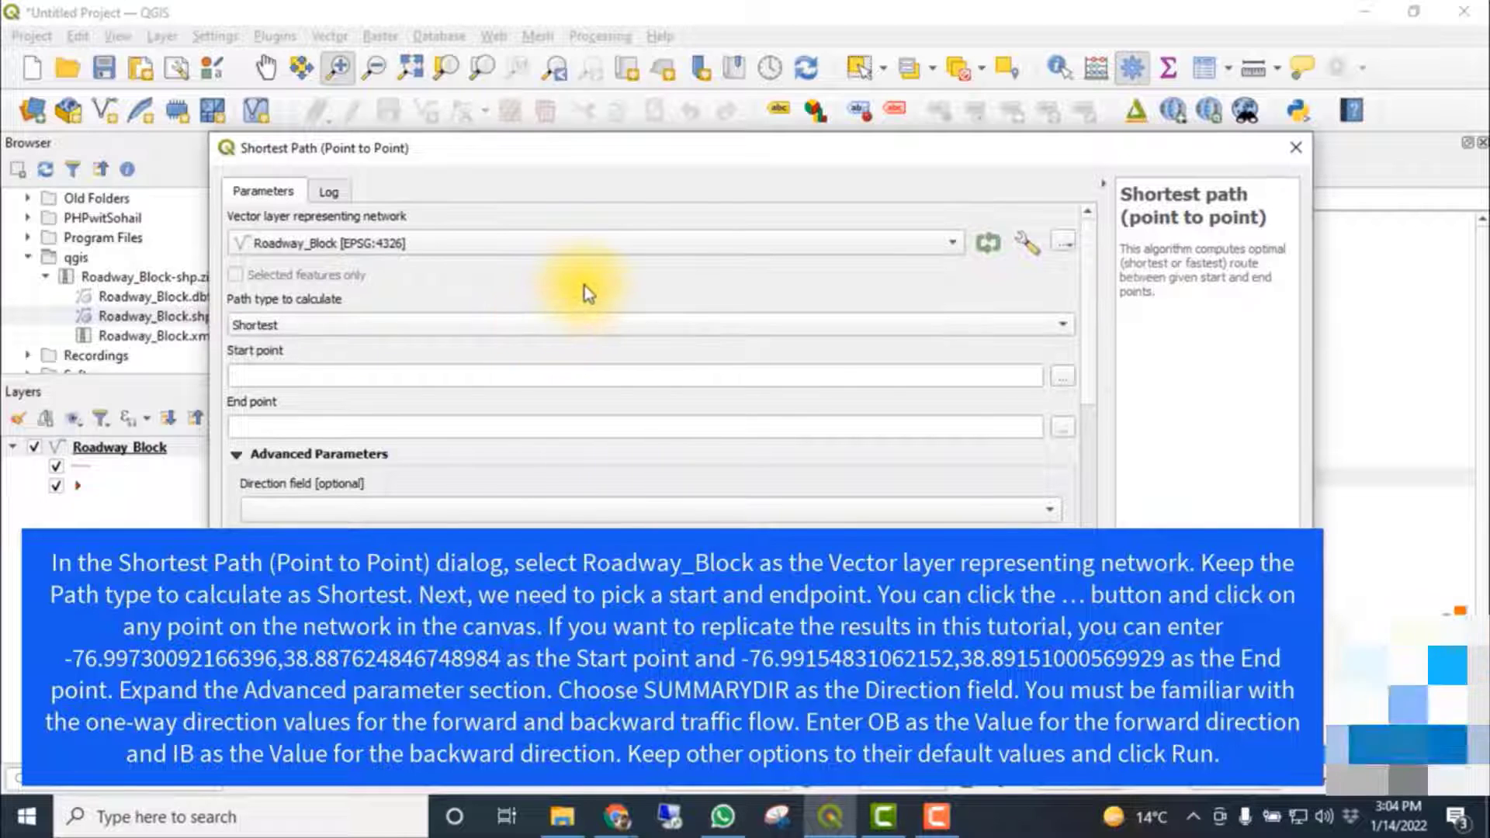
Set the start point of the route to -76.99730092166396,38.887624846748984
{"action": "left_click", "coordinate": [450, 380]}
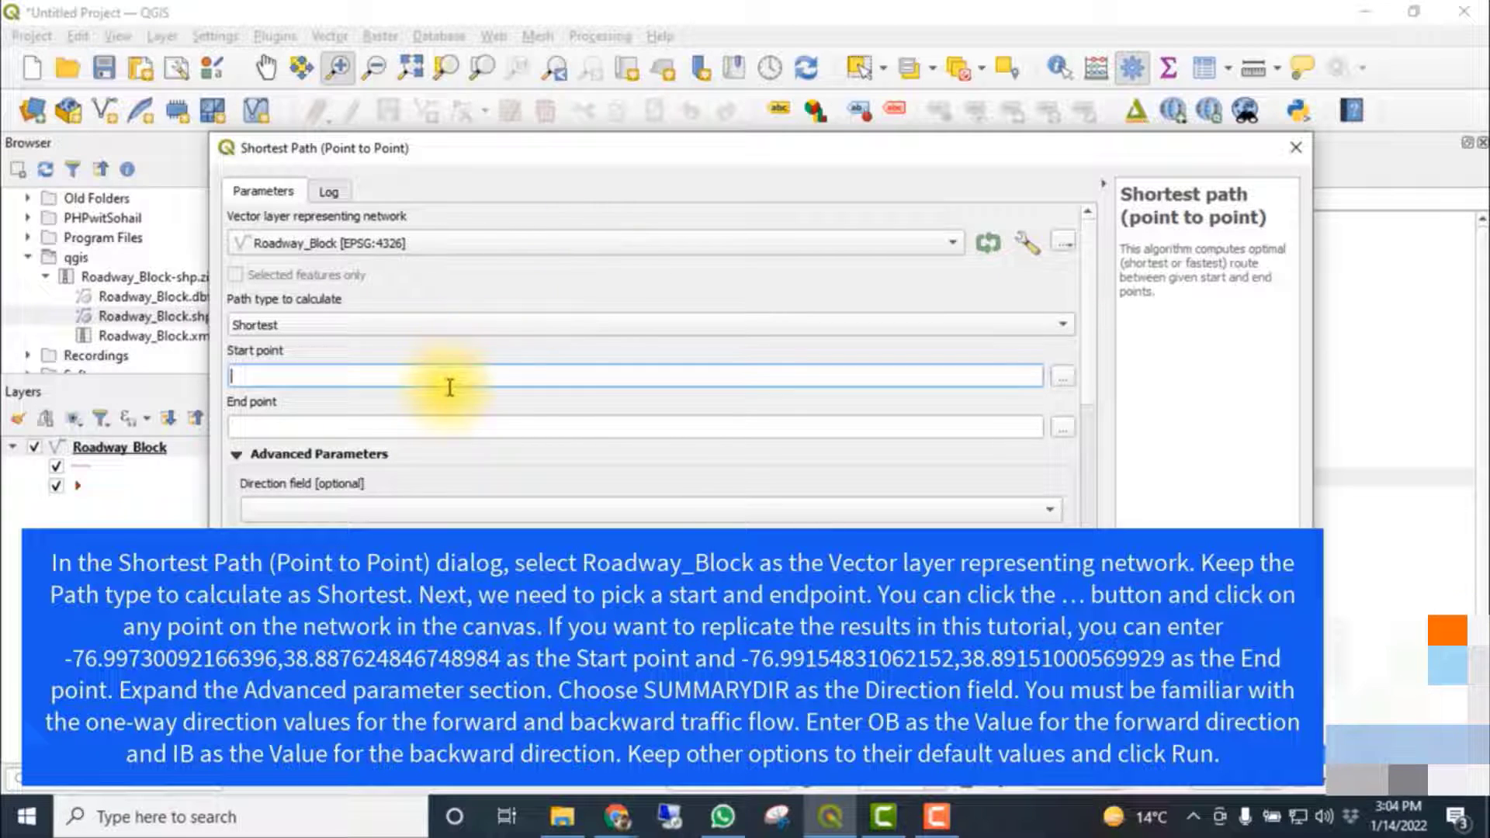
{"action": "left_click", "coordinate": [467, 428]}
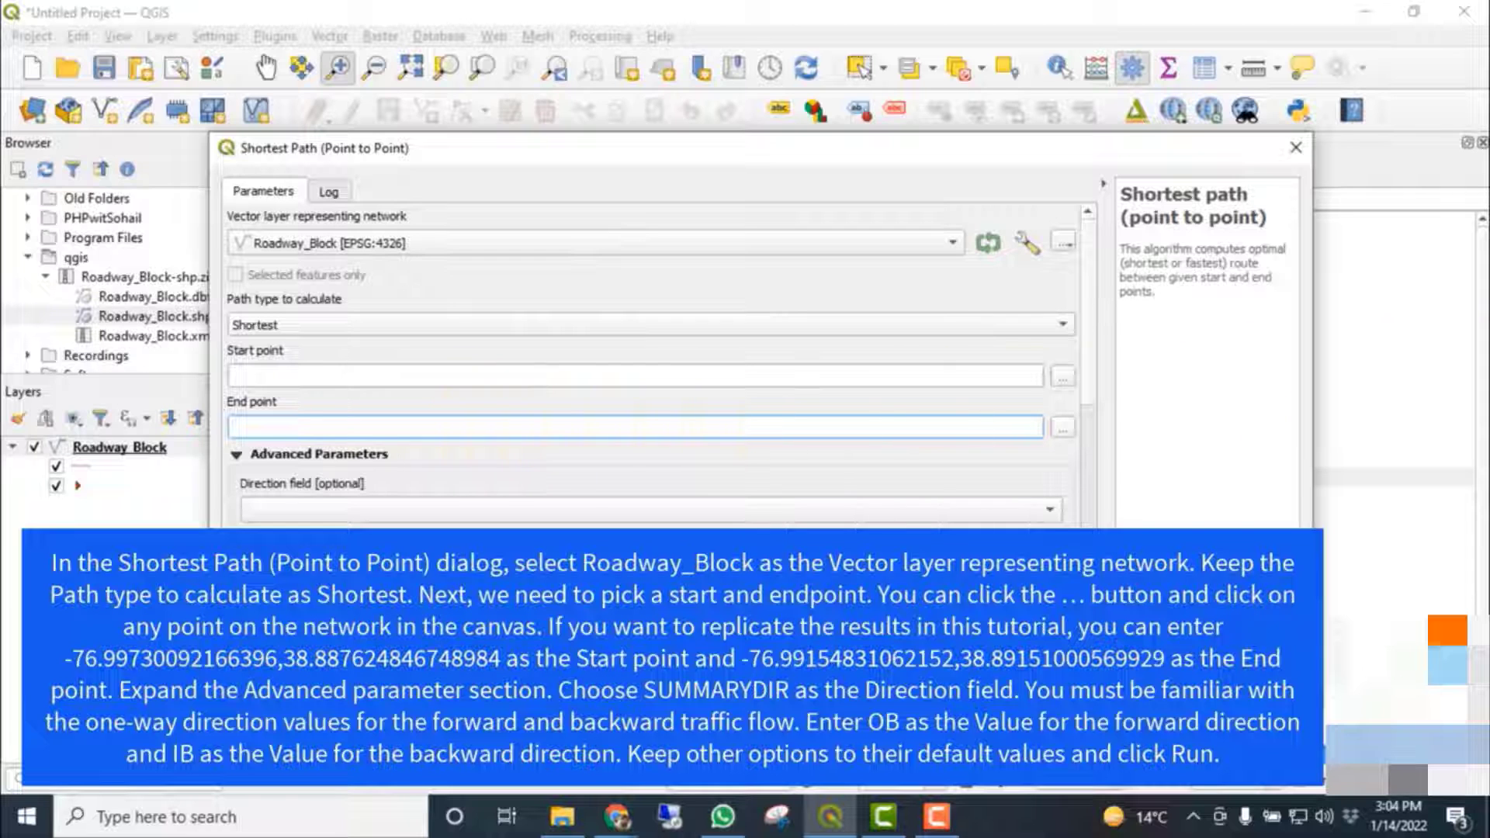
{"action": "key", "text": "alt+Tab"}
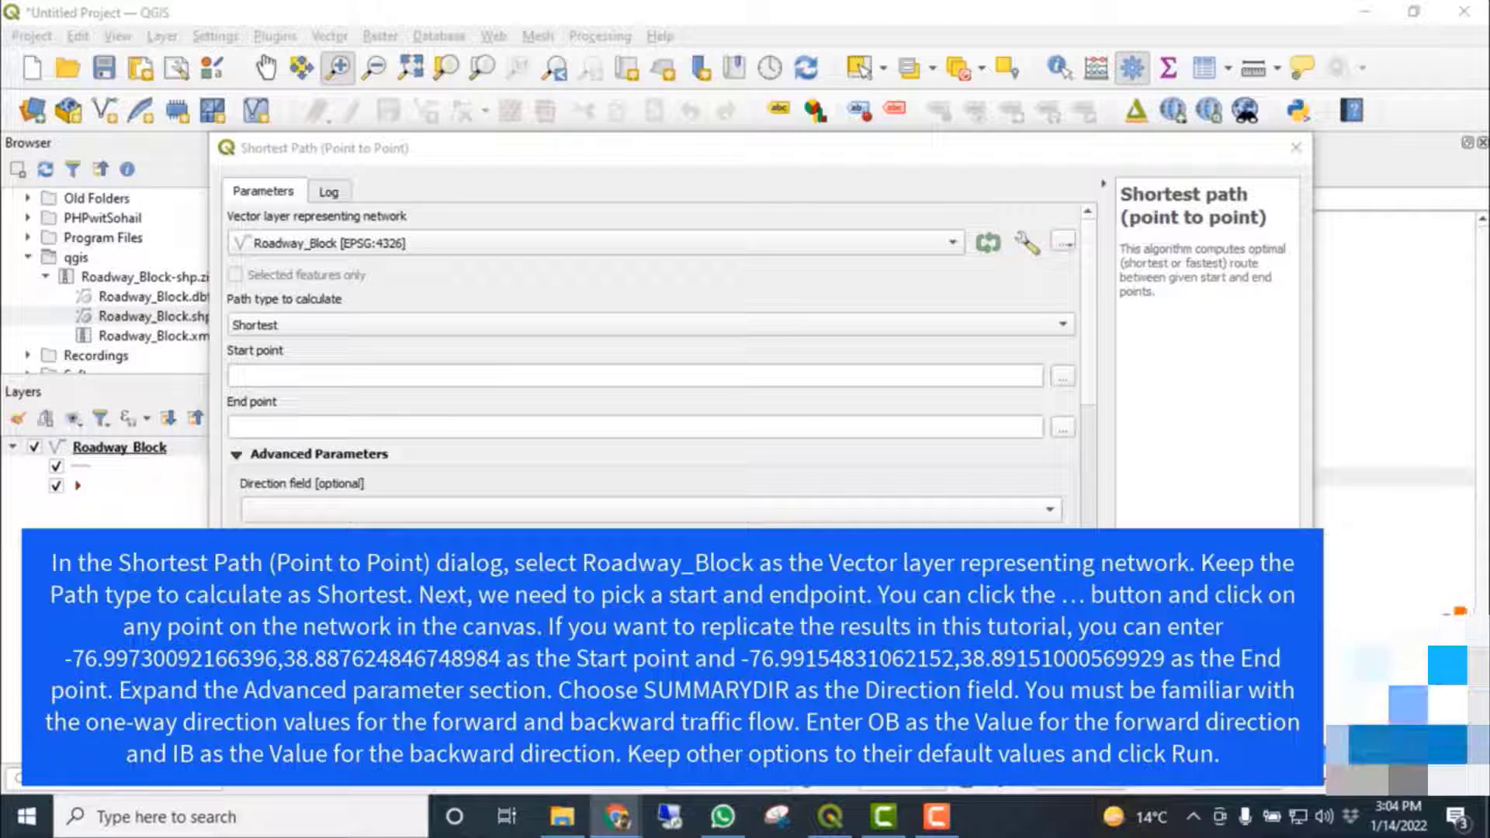
{"action": "left_click", "coordinate": [1063, 384]}
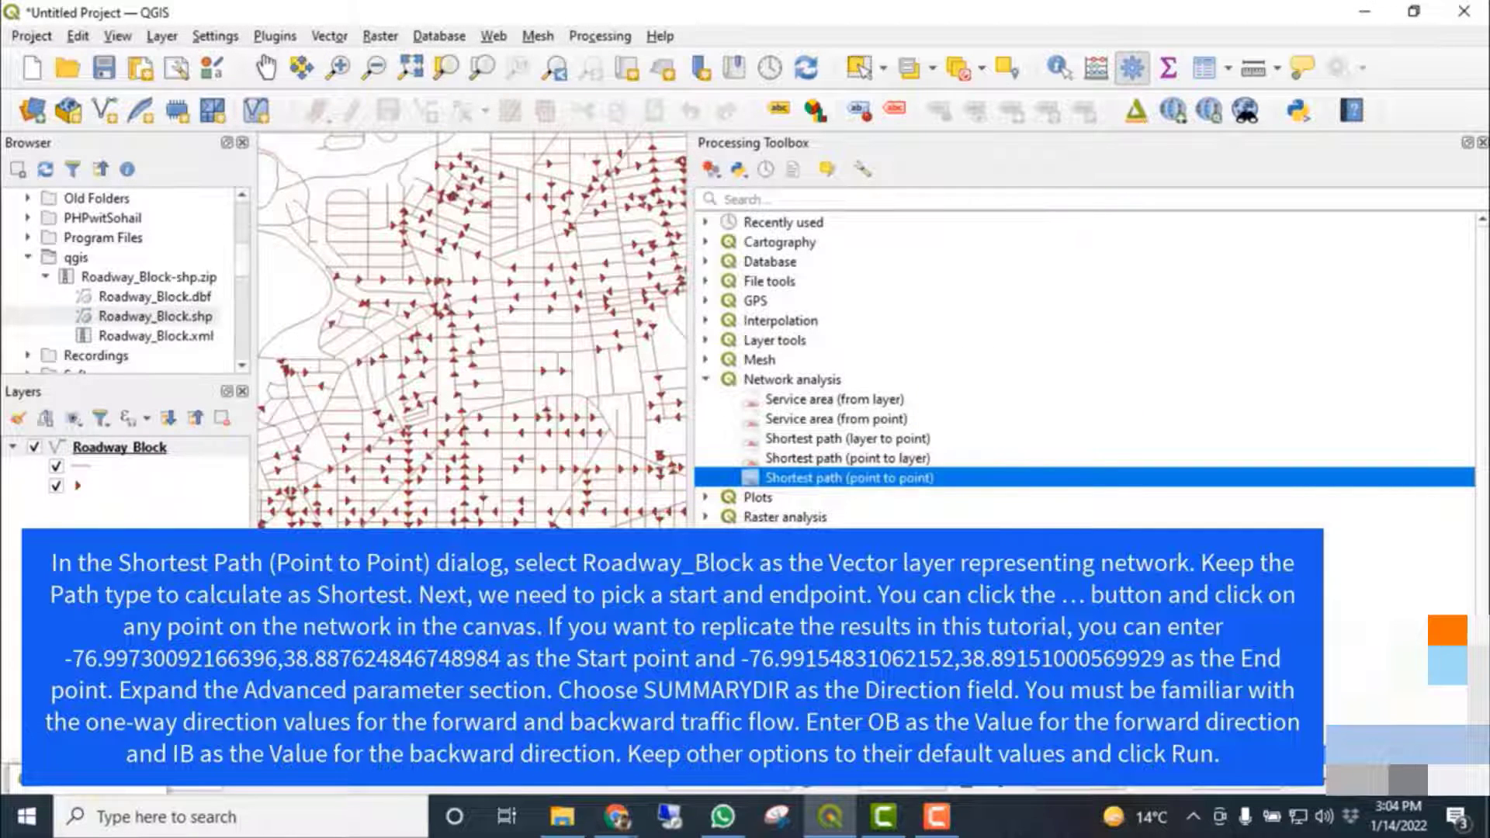
{"action": "left_click", "coordinate": [85, 786]}
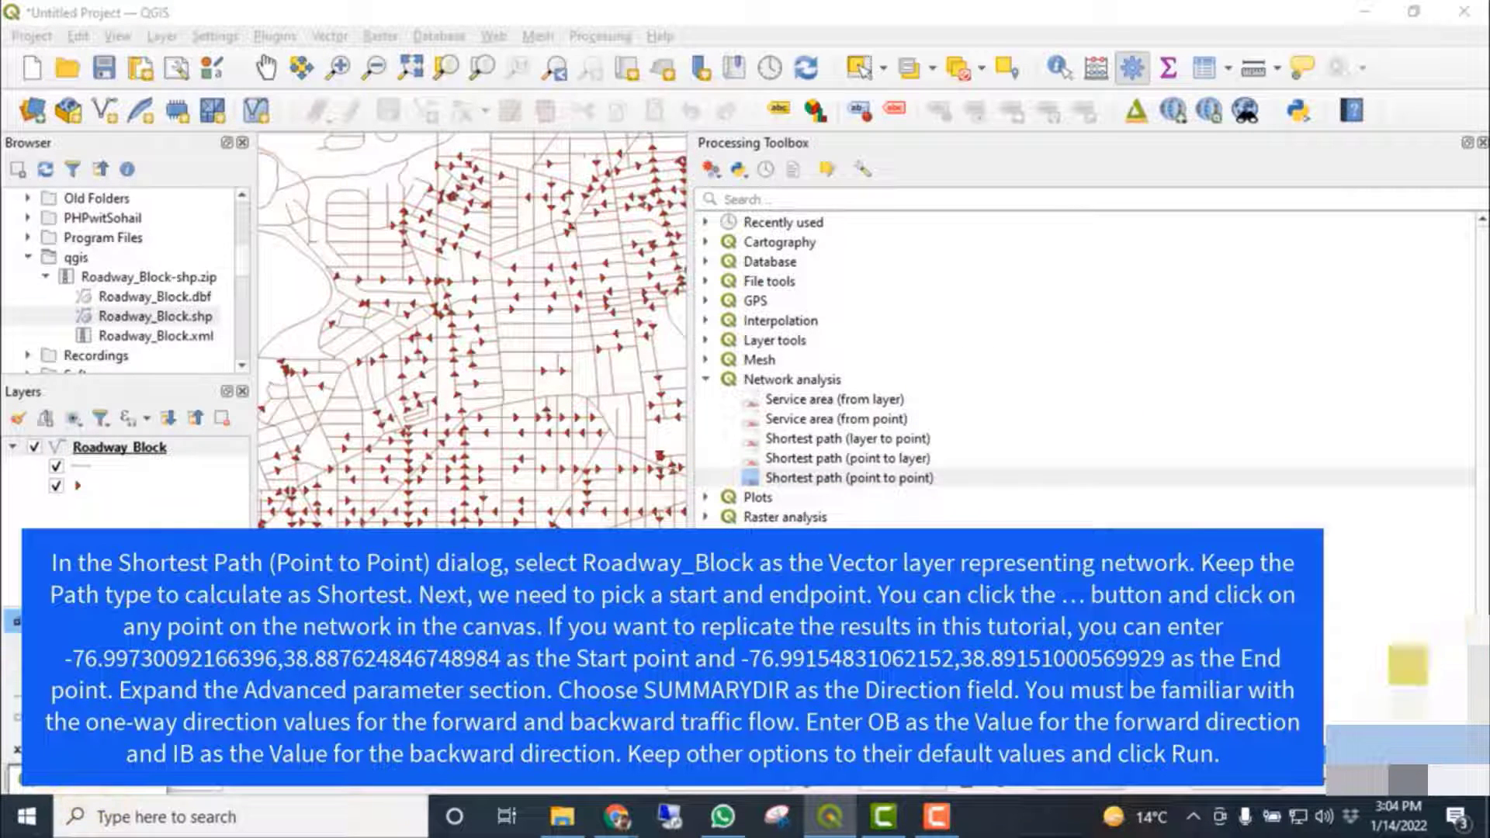
{"action": "right_click", "coordinate": [380, 375]}
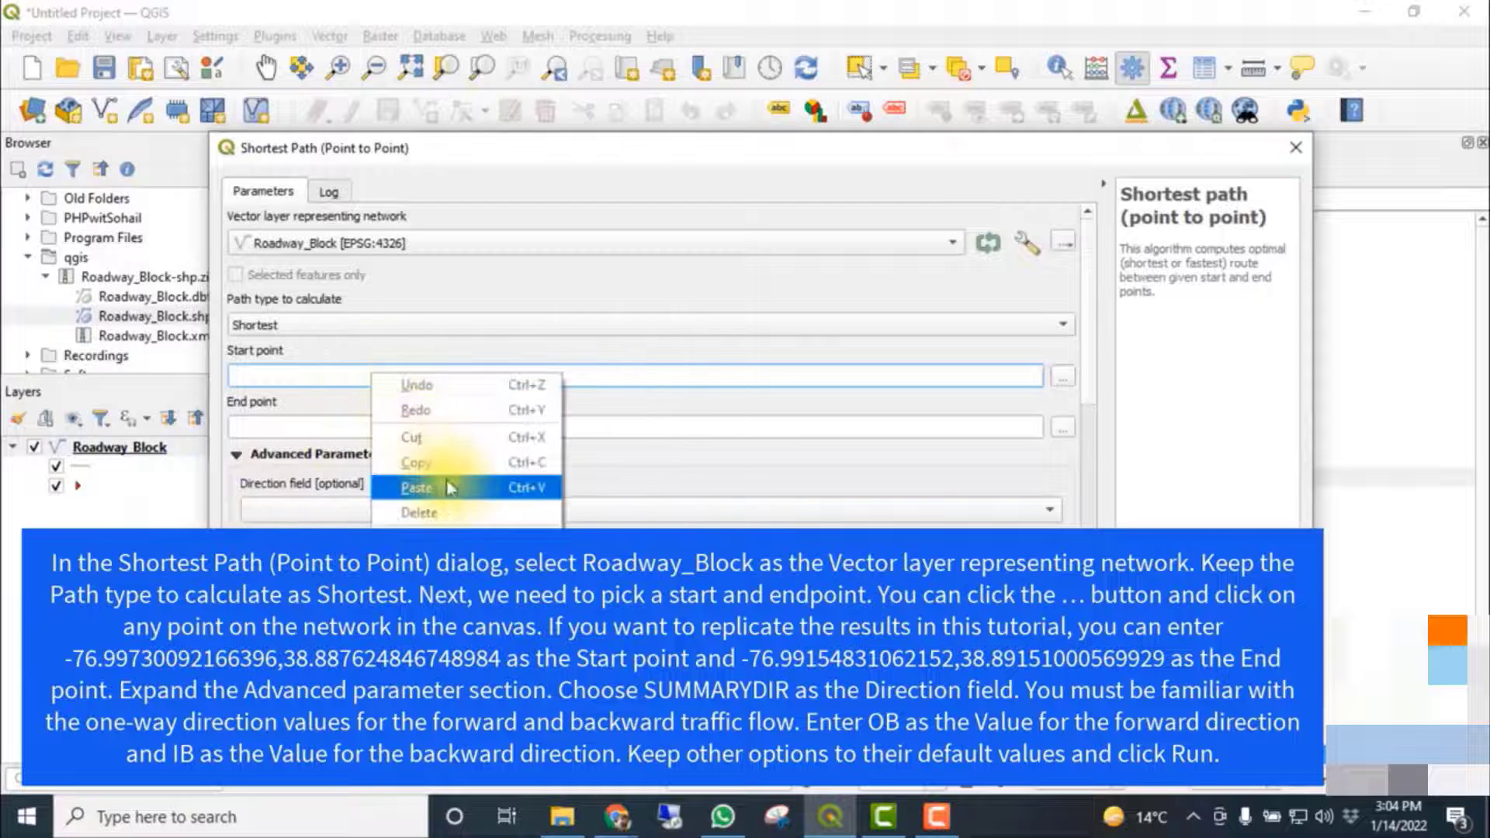
{"action": "left_click", "coordinate": [435, 458]}
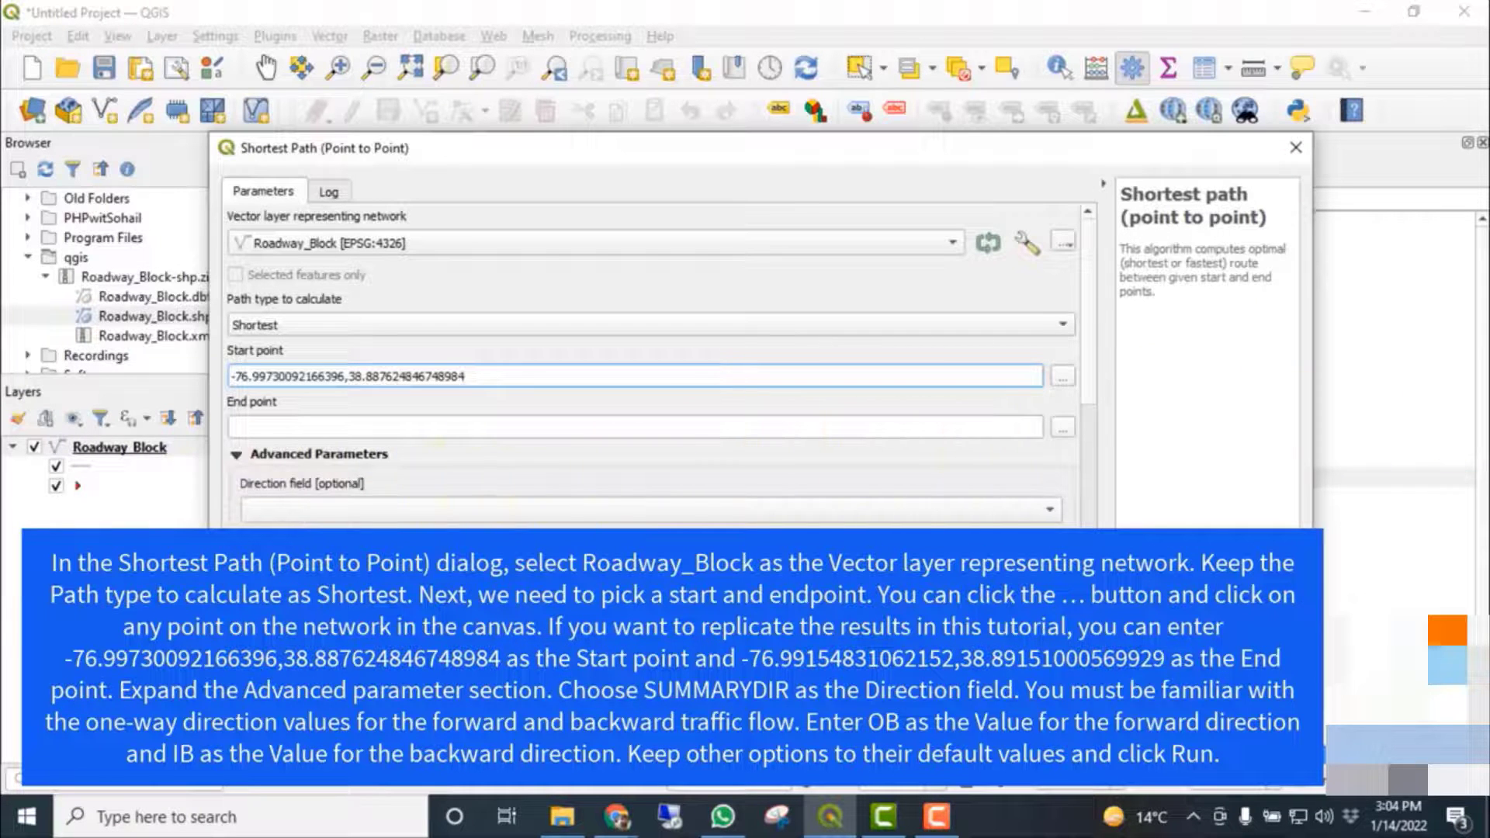
Set the end point of the route to -76.99154831062152,38.89151000569929
{"action": "key", "text": "alt+Tab"}
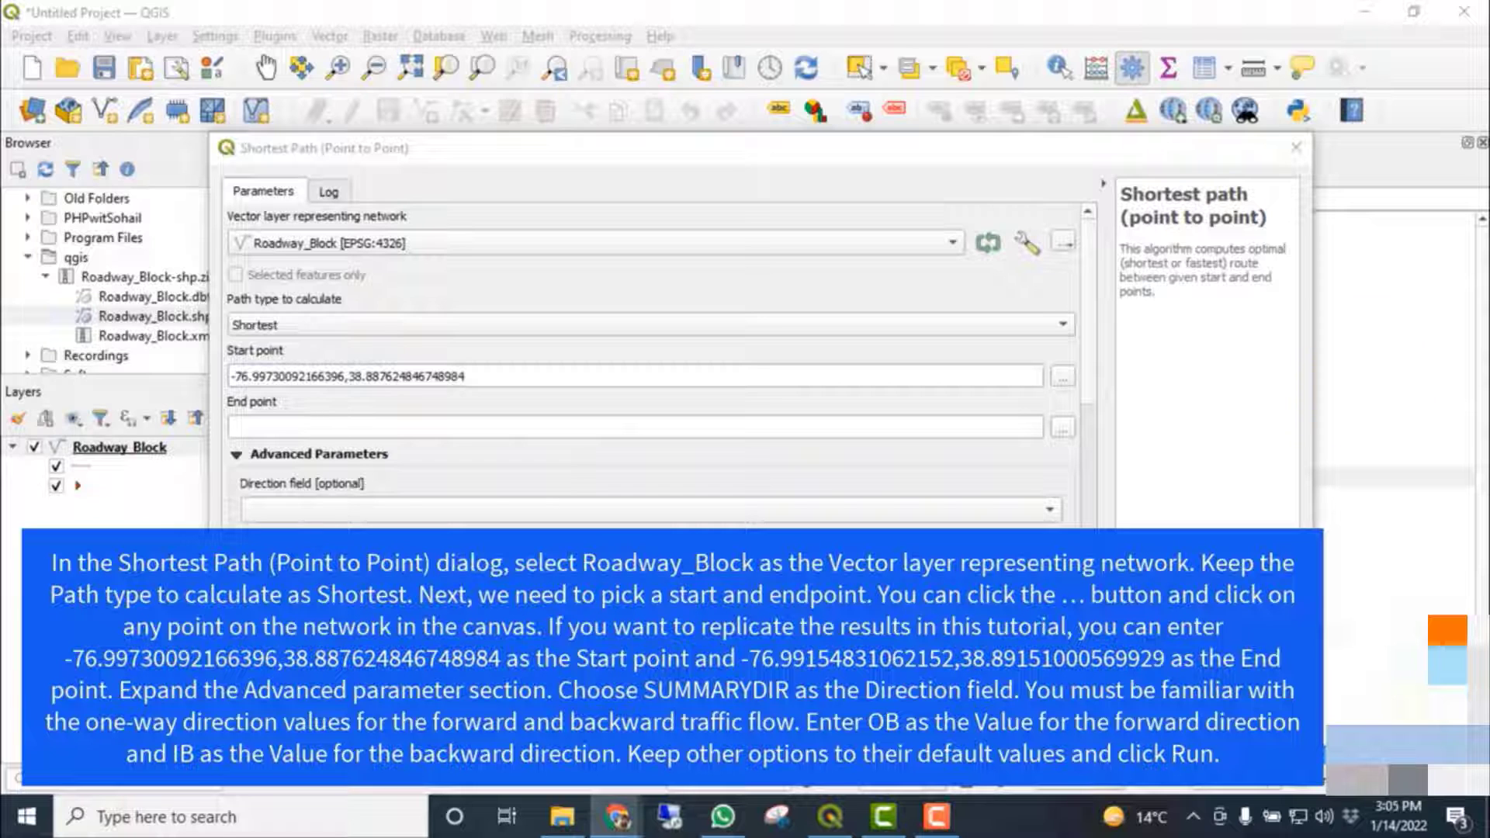
{"action": "right_click", "coordinate": [242, 427]}
{"action": "left_click", "coordinate": [293, 509]}
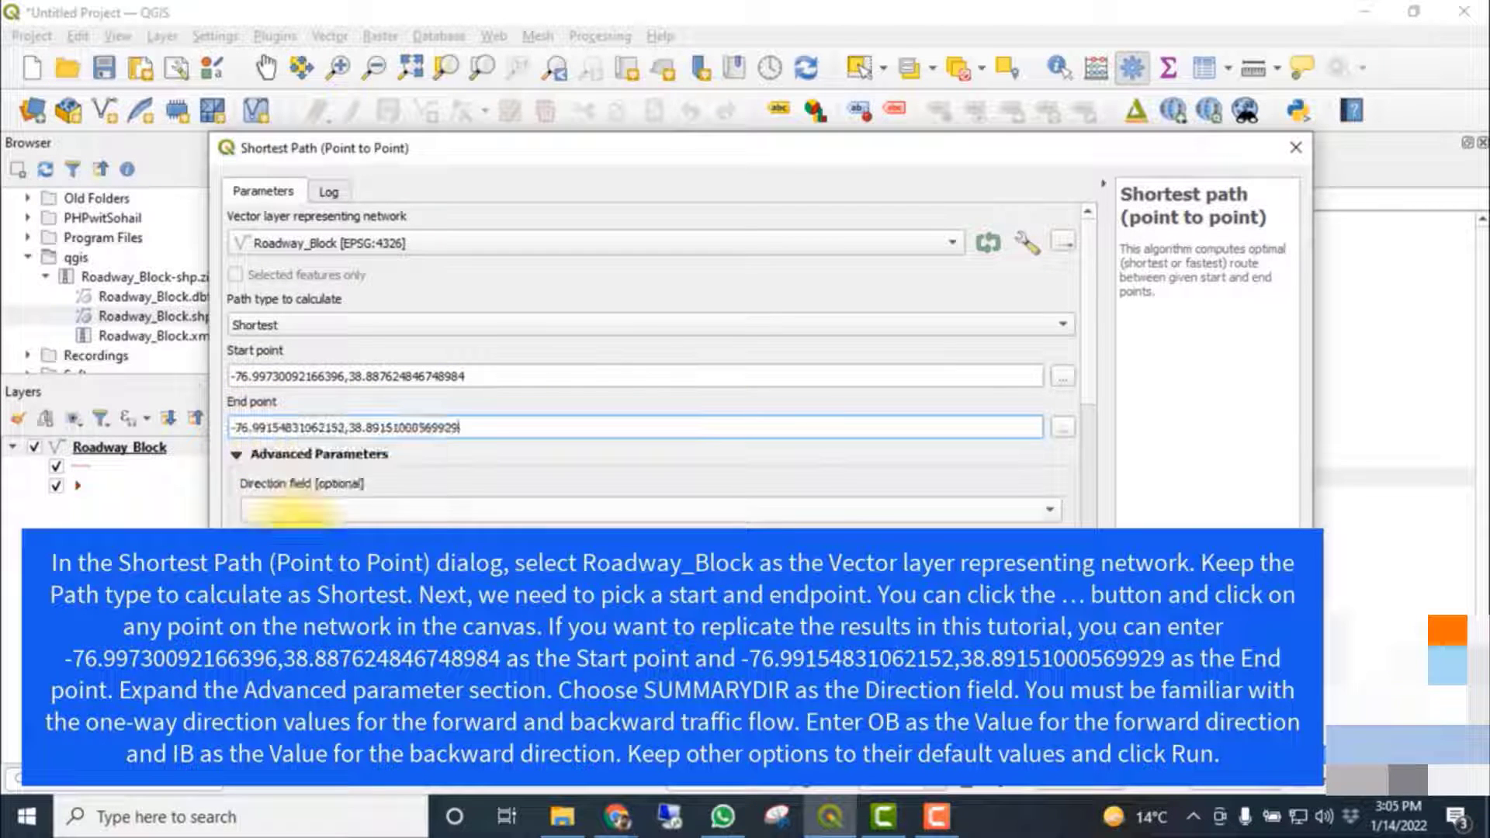
Choose SUMMARYDIR as the direction field, with OB as the forward value and IB as the backward value
{"action": "left_click", "coordinate": [258, 452]}
{"action": "left_click", "coordinate": [257, 451]}
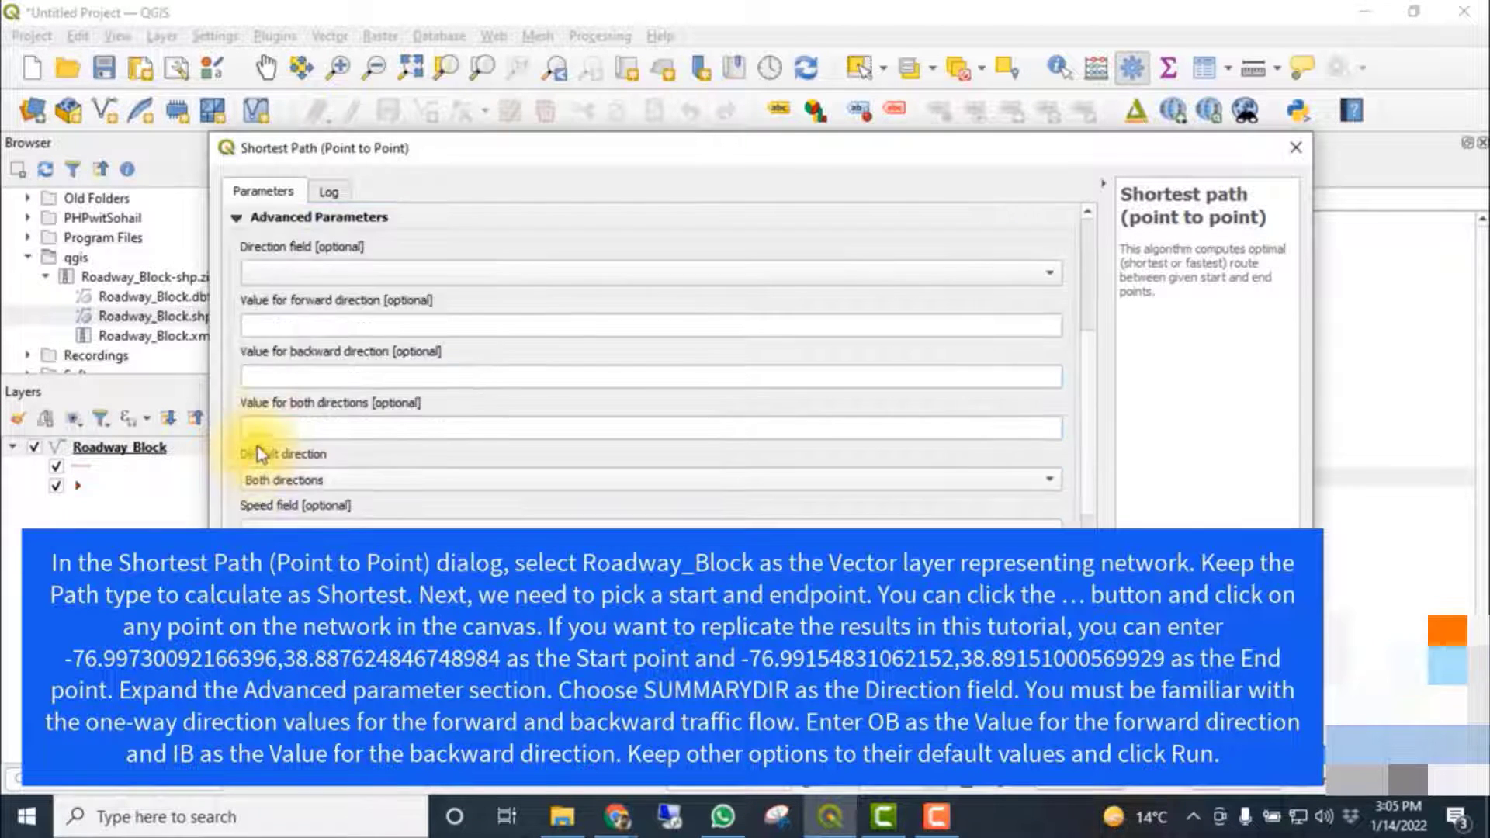
{"action": "left_click", "coordinate": [343, 272]}
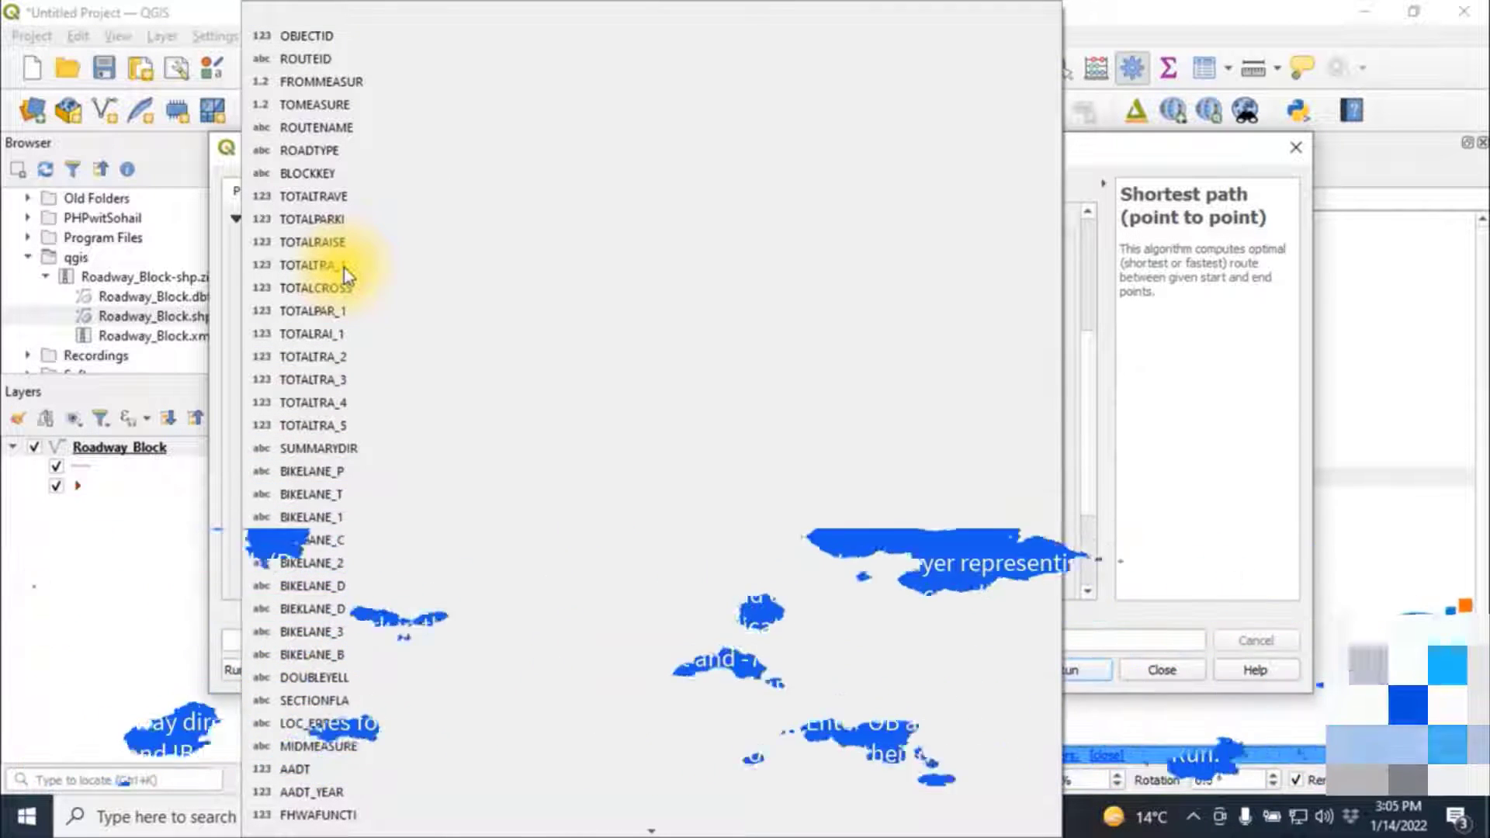
{"action": "left_click", "coordinate": [344, 449]}
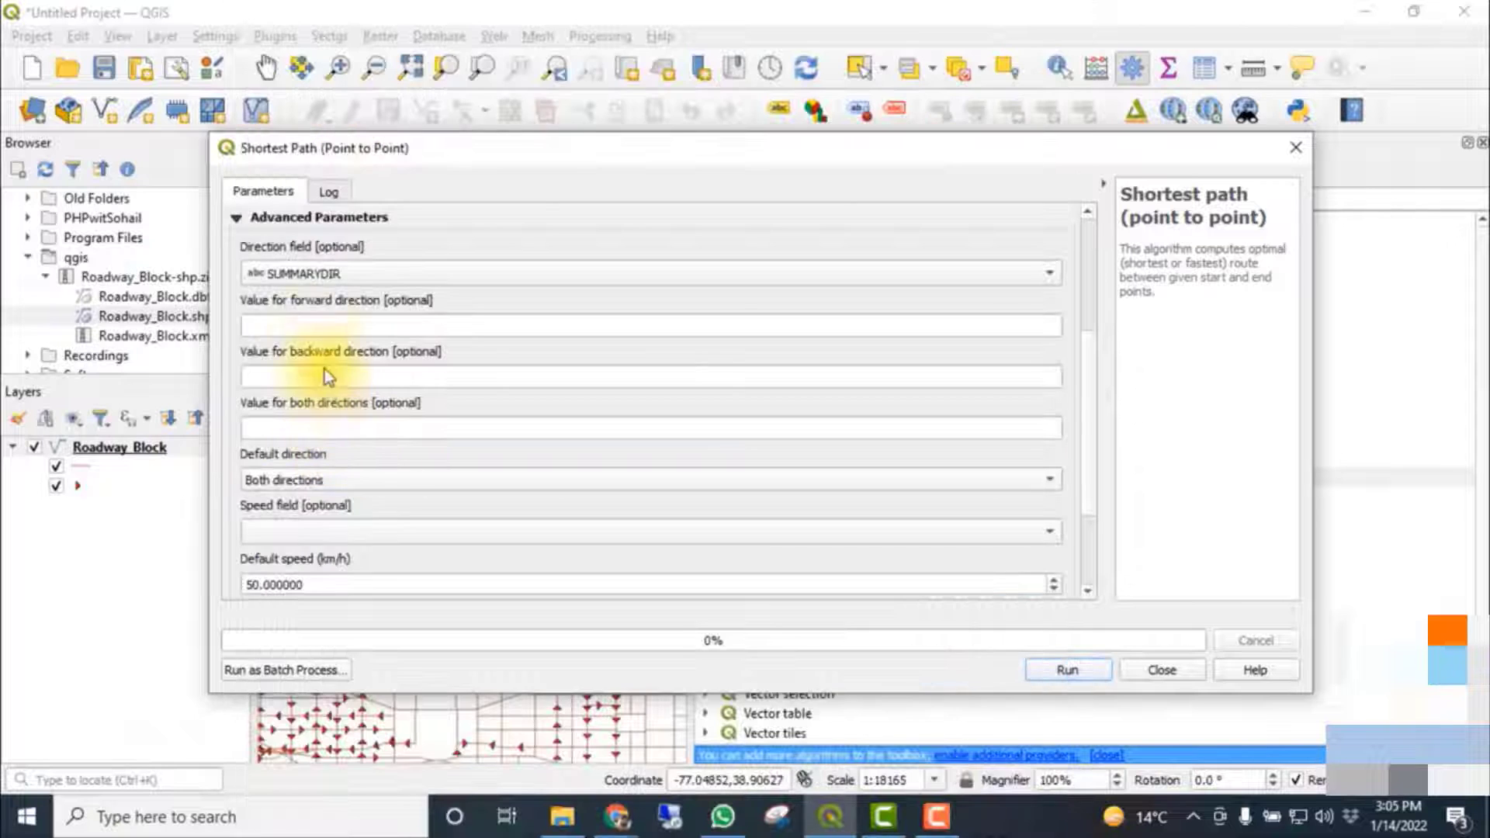
{"action": "left_click", "coordinate": [319, 327]}
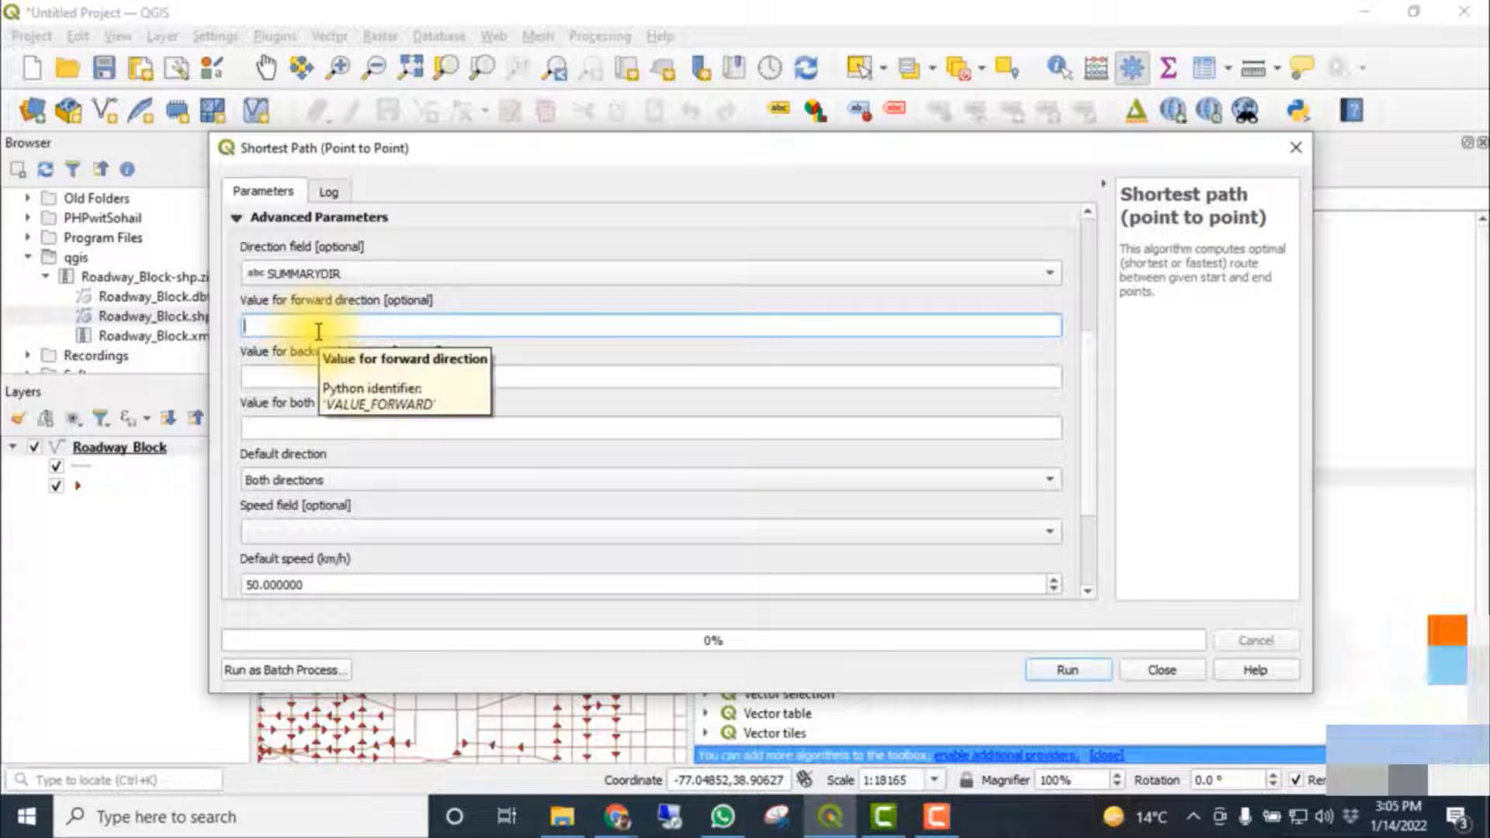
{"action": "type", "text": "OB"}
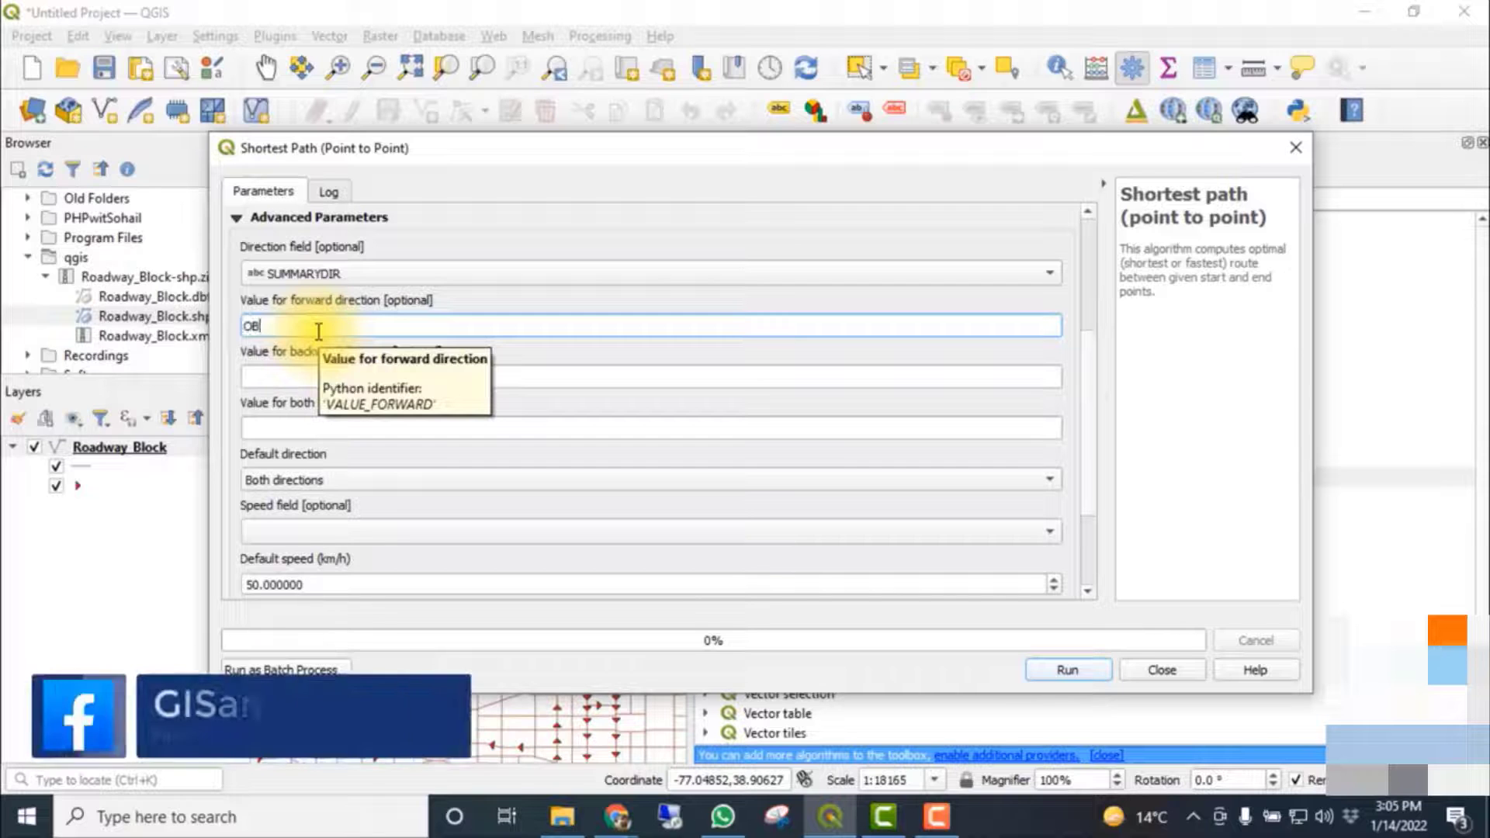
{"action": "left_click", "coordinate": [273, 379]}
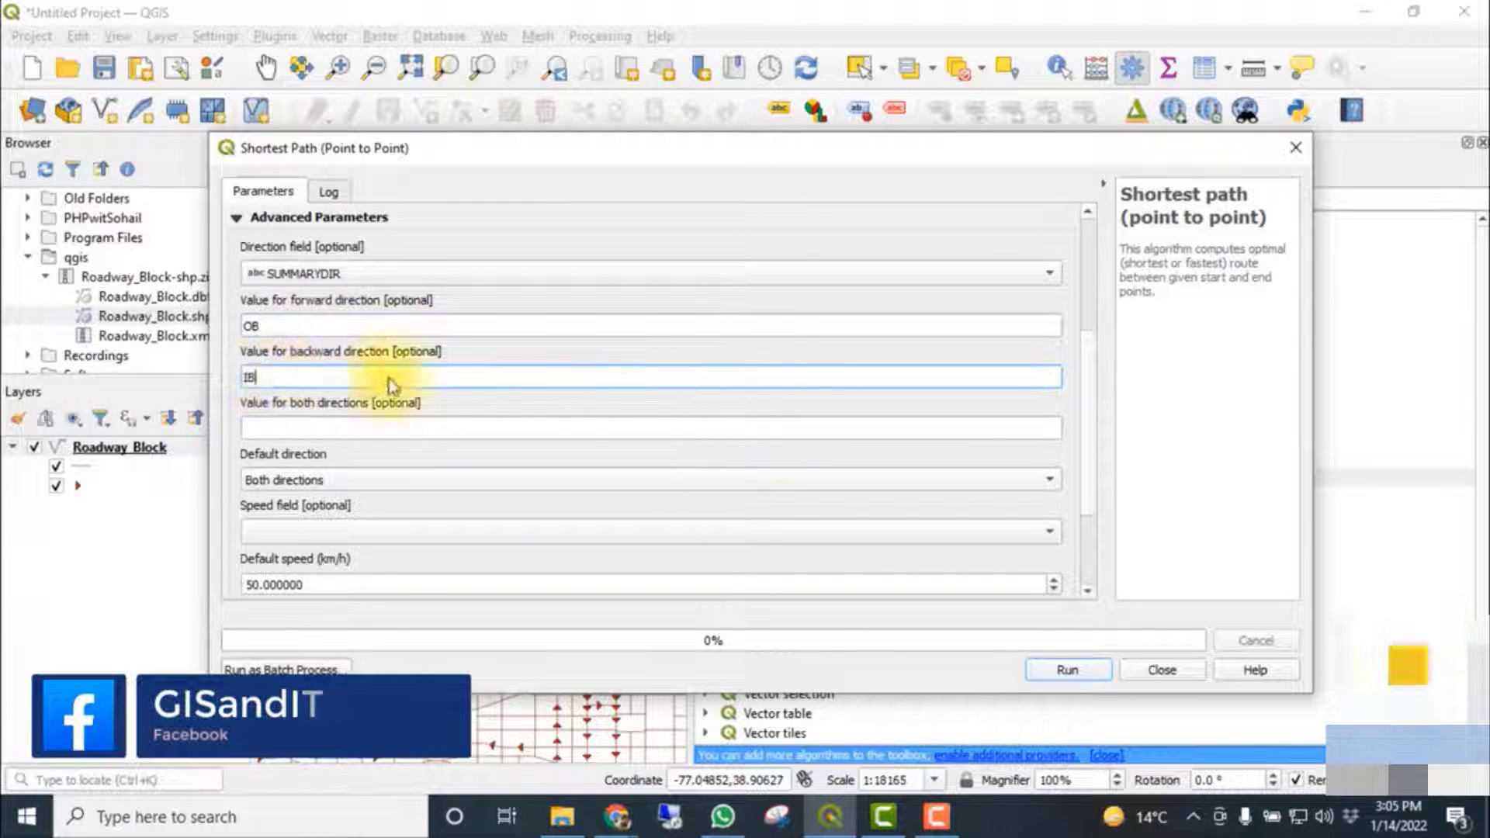
Run the shortest path calculation to a temporary layer and close the algorithm dialog and Processing Toolbox
{"action": "left_click_drag", "start_coordinate": [1094, 367], "coordinate": [1091, 482]}
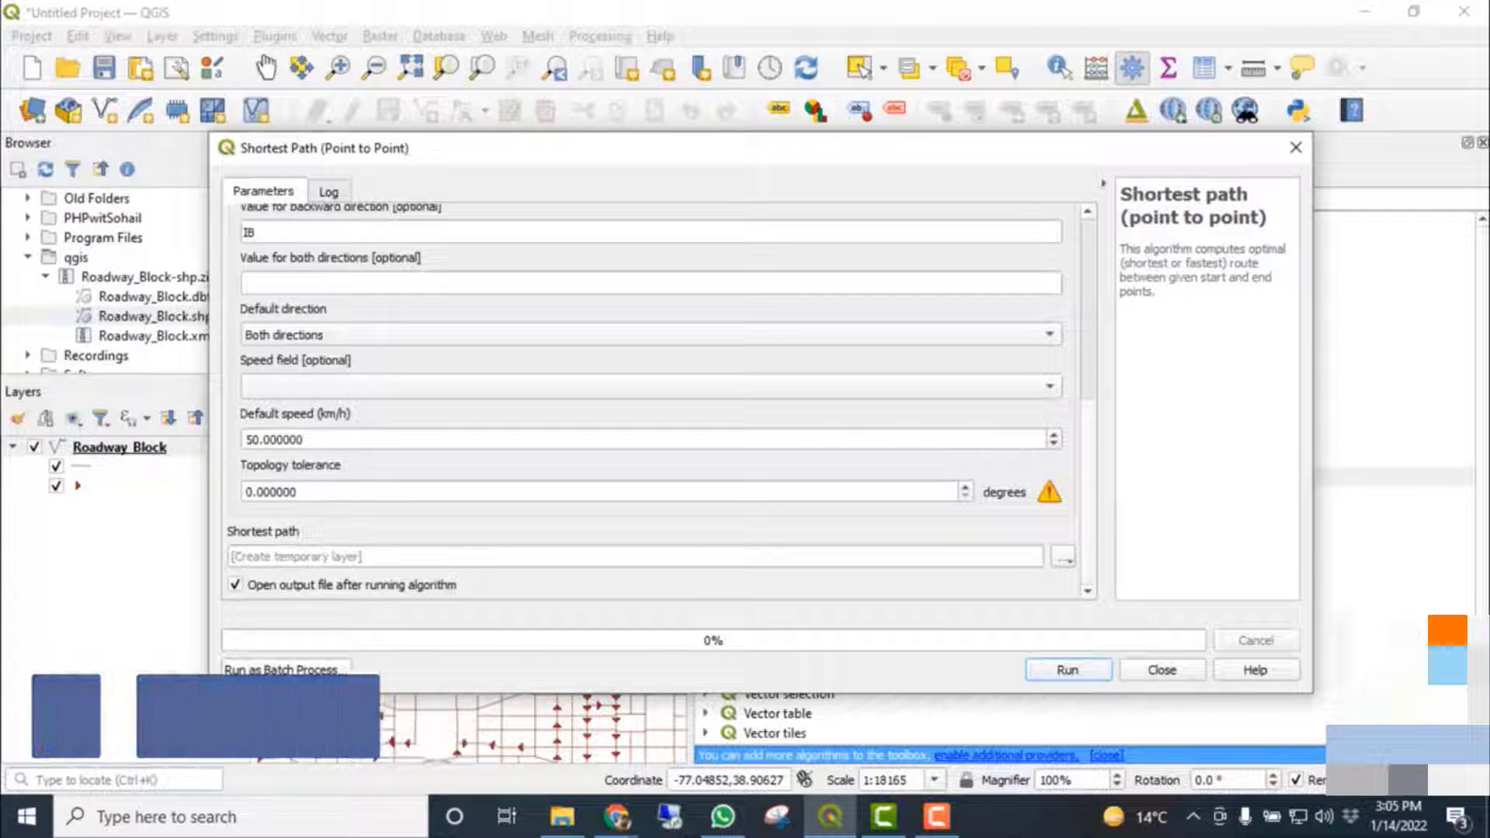
{"action": "left_click", "coordinate": [1069, 668]}
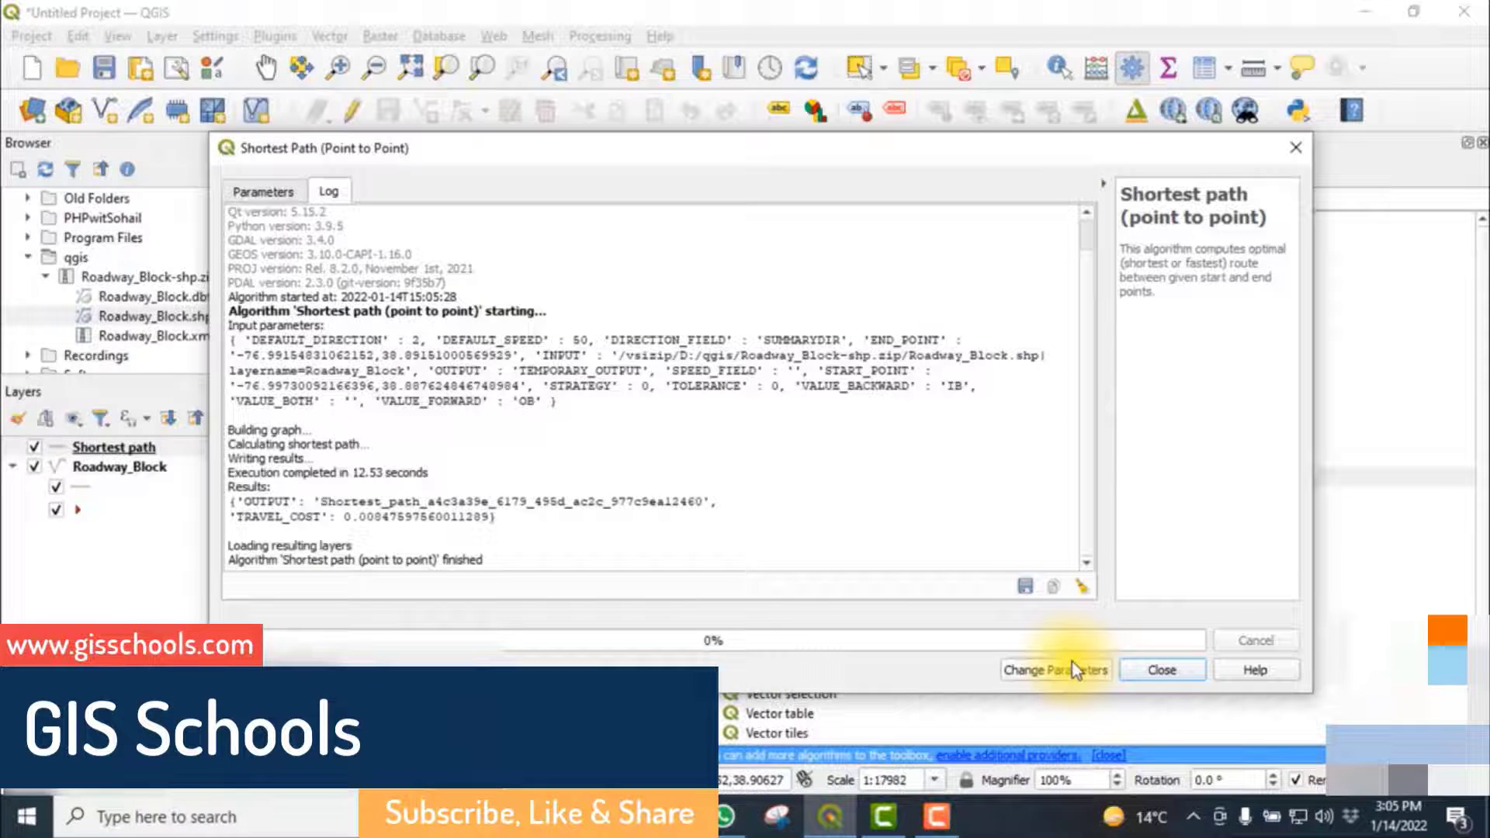
{"action": "left_click", "coordinate": [1296, 148]}
{"action": "left_click", "coordinate": [1483, 142]}
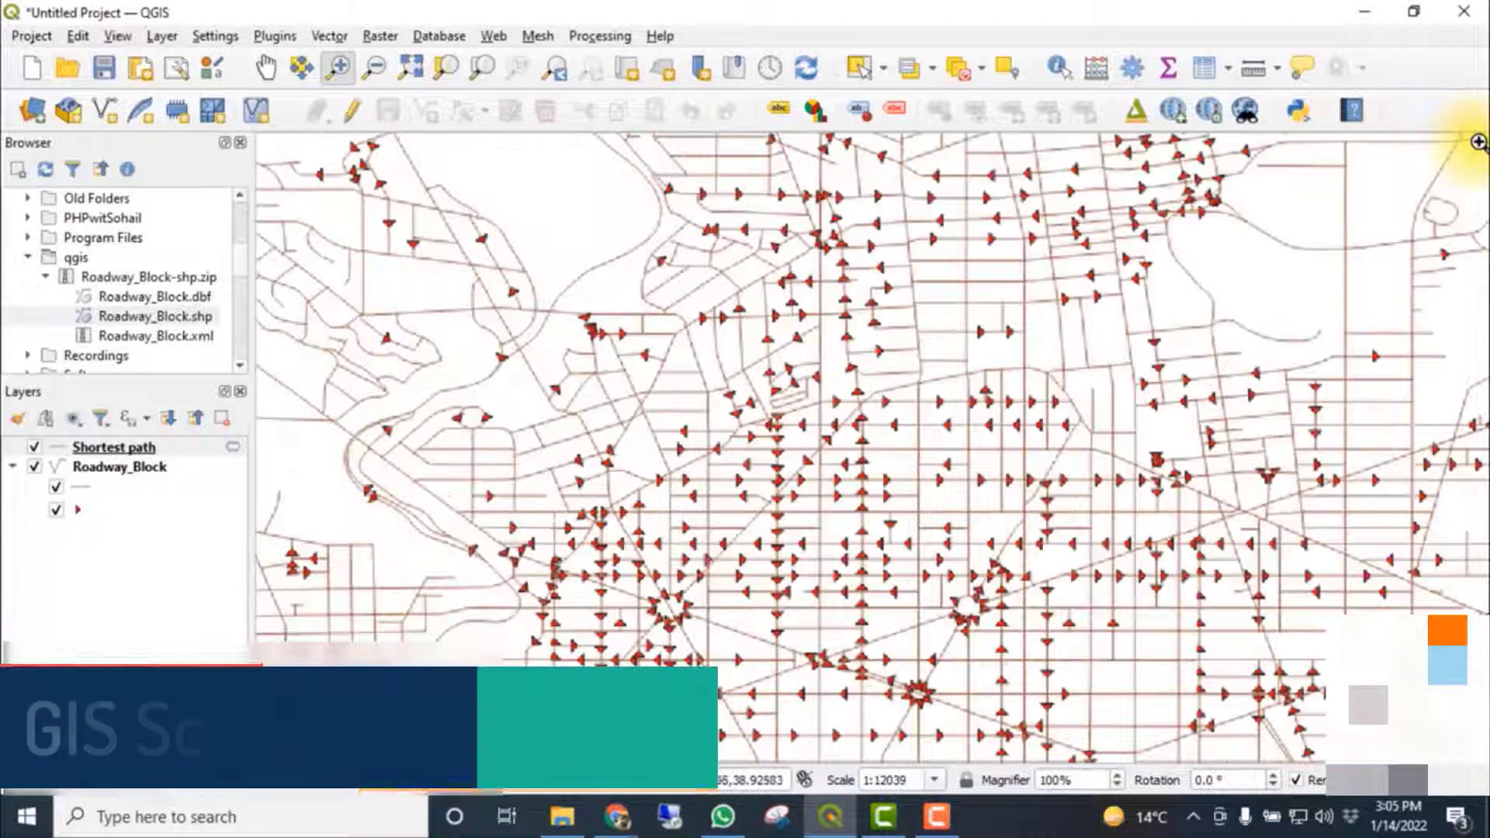
Style the Shortest path layer with the red effect neon line symbol at a width of 1.86 mm
{"action": "right_click", "coordinate": [104, 447]}
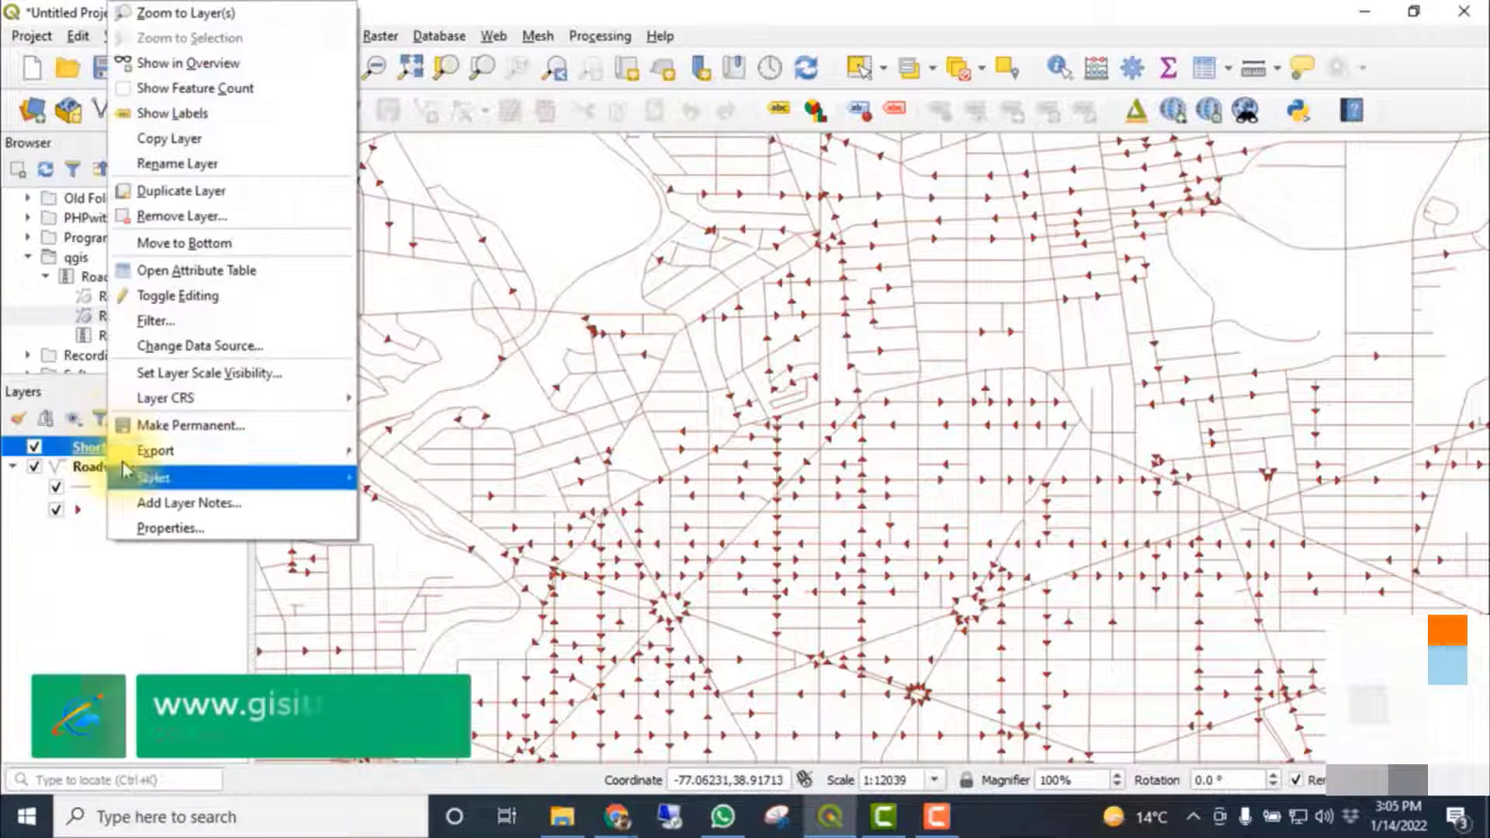
{"action": "left_click", "coordinate": [161, 528]}
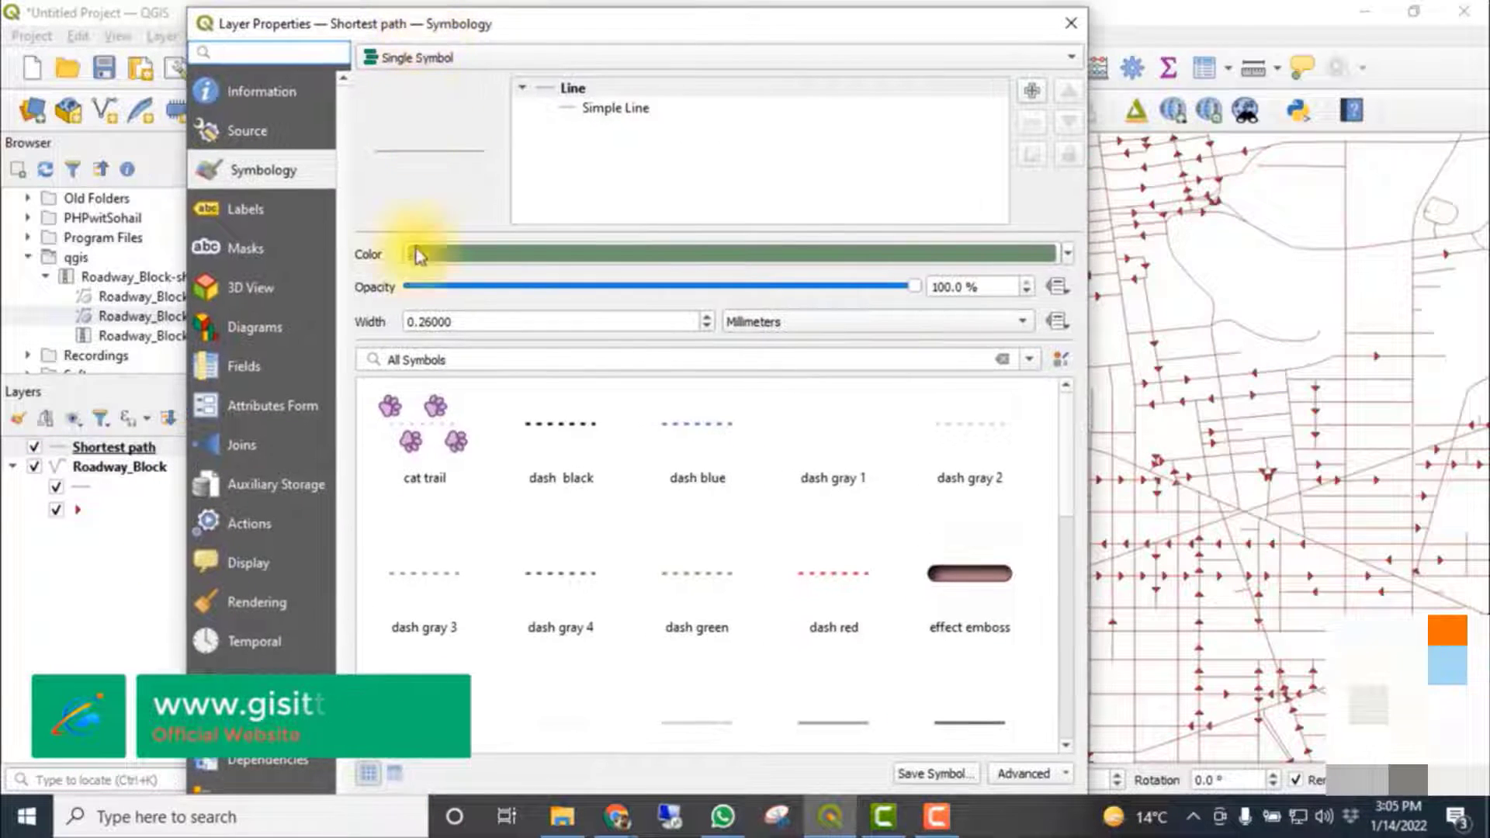
{"action": "mouse_move", "coordinate": [689, 37]}
{"action": "left_mouse_down"}
{"action": "mouse_move", "coordinate": [689, 166]}
{"action": "mouse_move", "coordinate": [689, 49]}
{"action": "left_mouse_up"}
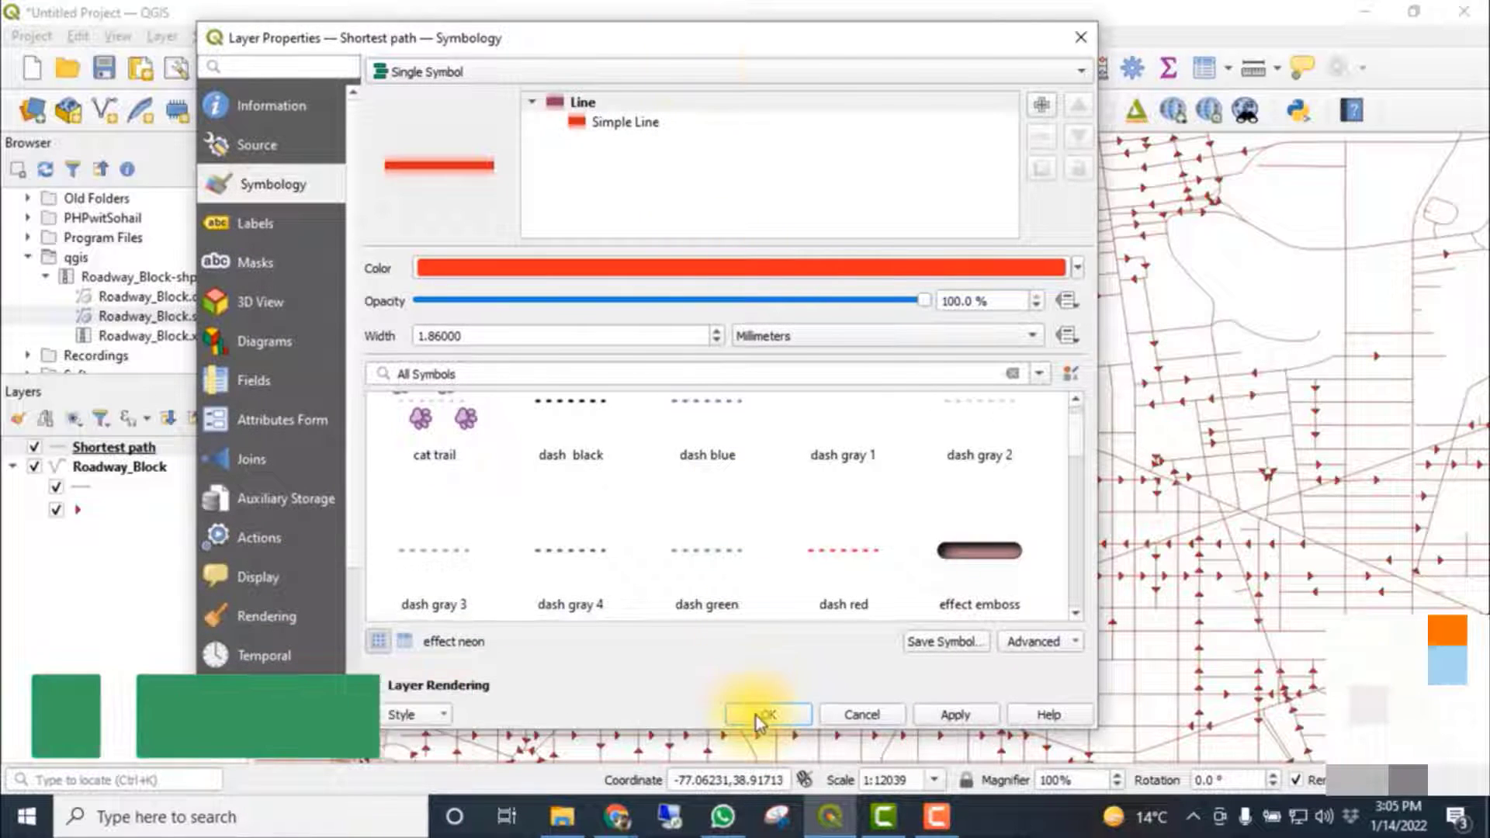
{"action": "left_click", "coordinate": [756, 716]}
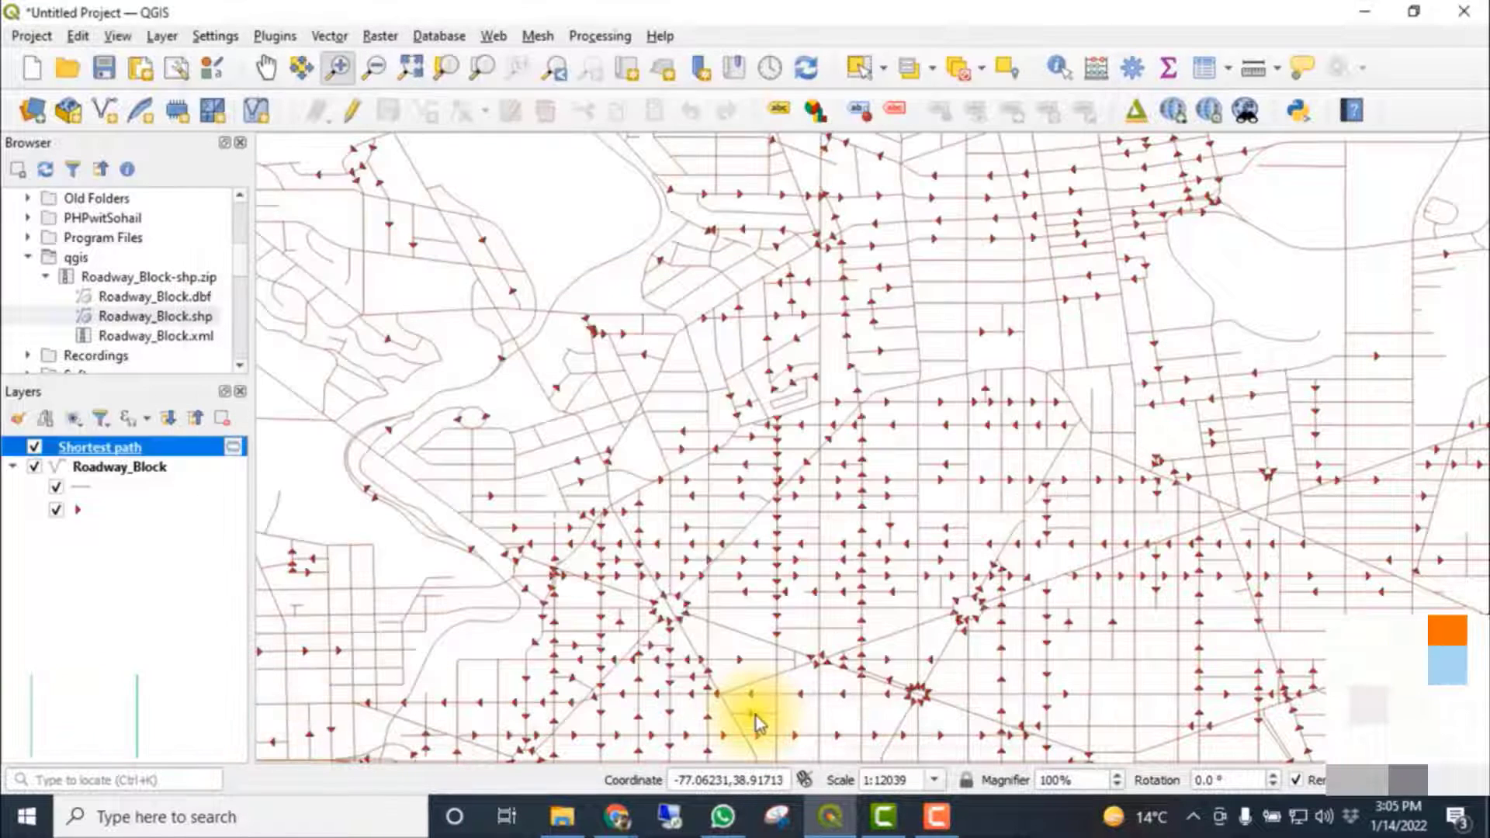
Zoom to the Shortest path layer and compare the route with the one-way streets by toggling its visibility
{"action": "right_click", "coordinate": [113, 447]}
{"action": "left_click", "coordinate": [190, 14]}
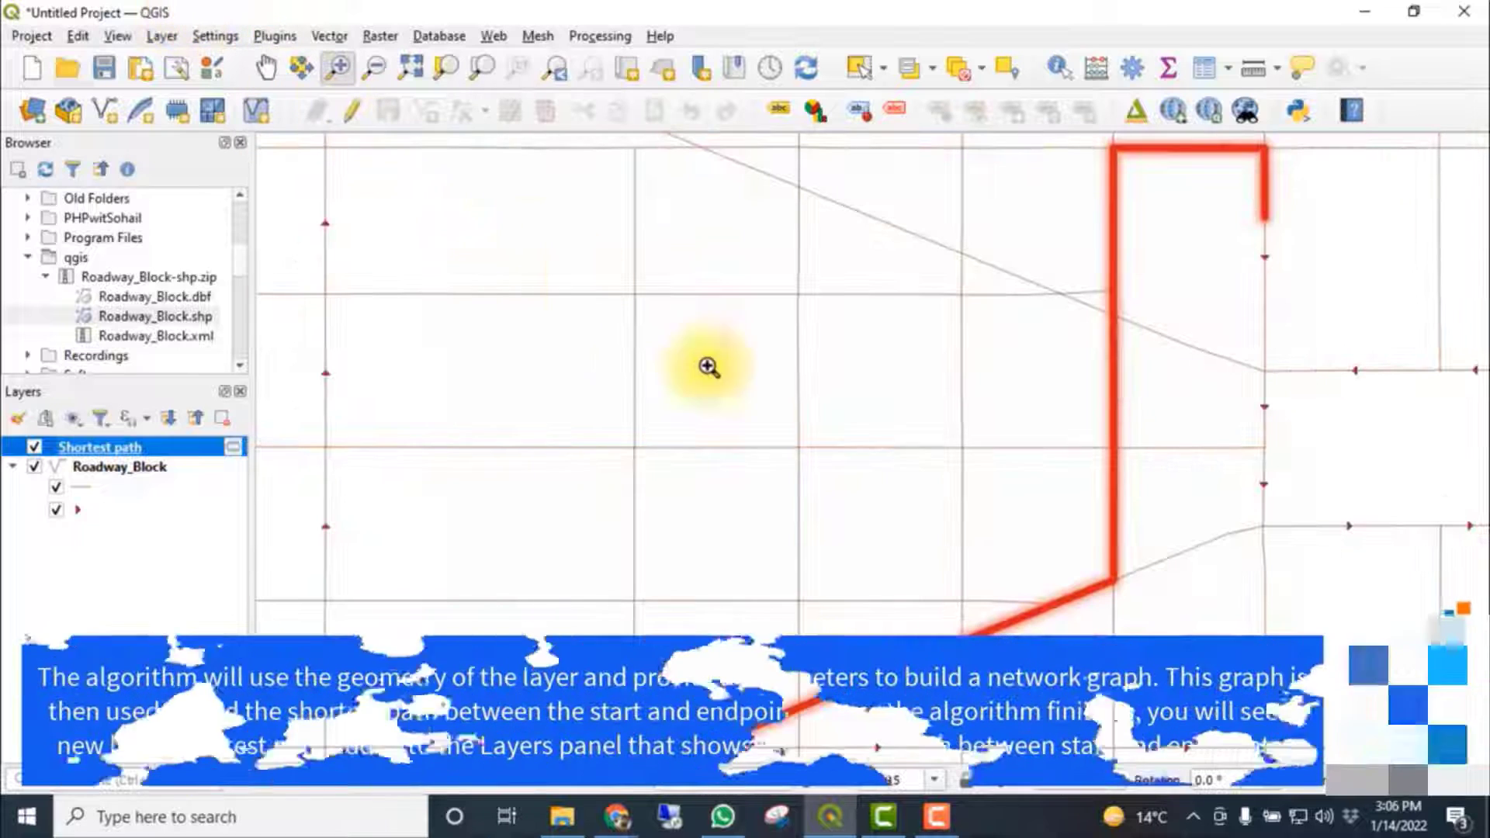
{"action": "scroll", "coordinate": [1049, 600], "scroll_direction": "down", "scroll_amount": 1}
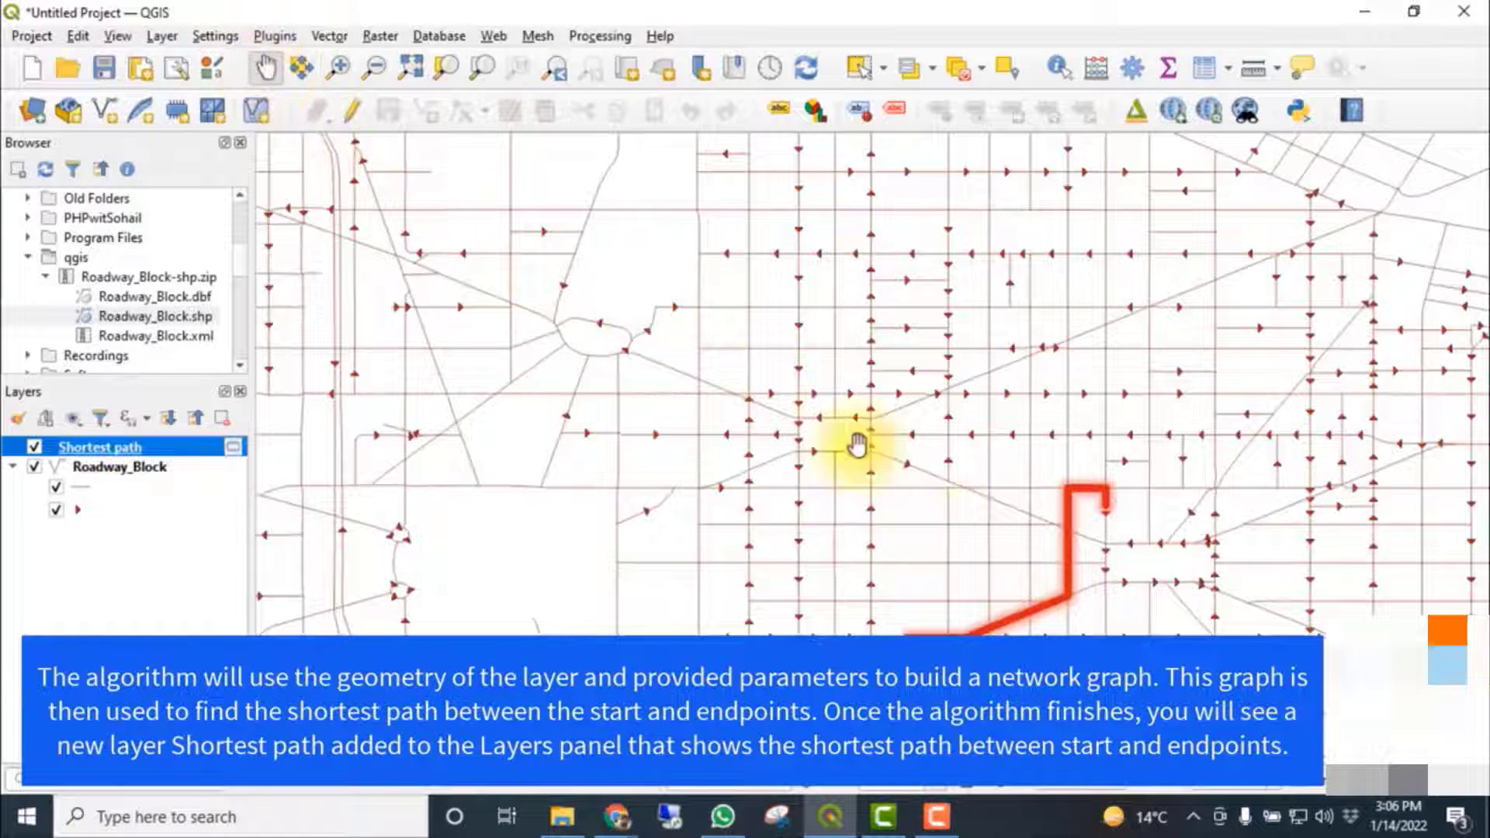
{"action": "left_click_drag", "start_coordinate": [857, 445], "coordinate": [709, 466]}
{"action": "left_click", "coordinate": [34, 447]}
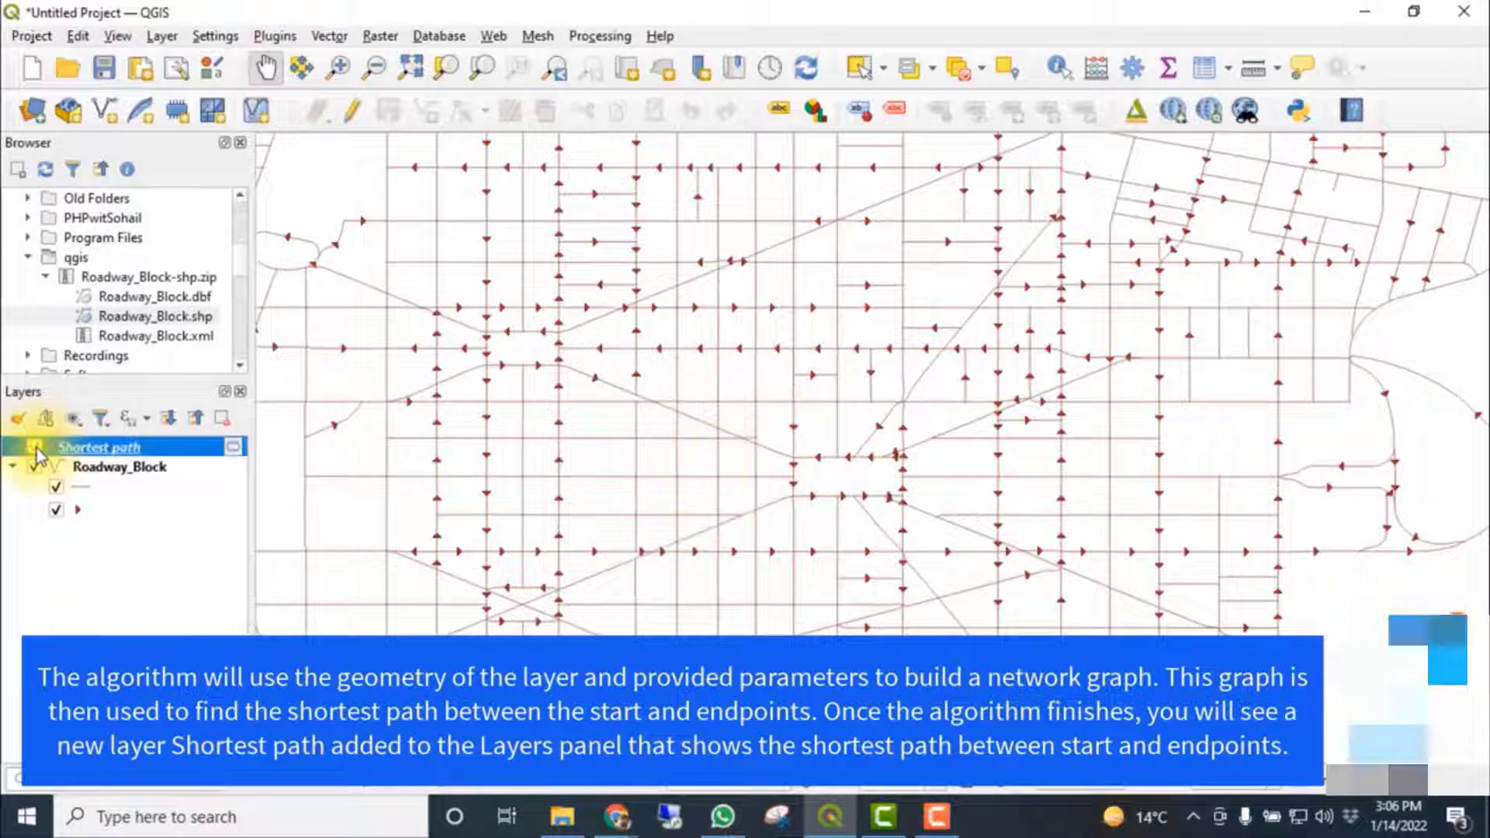
{"action": "left_click", "coordinate": [35, 448]}
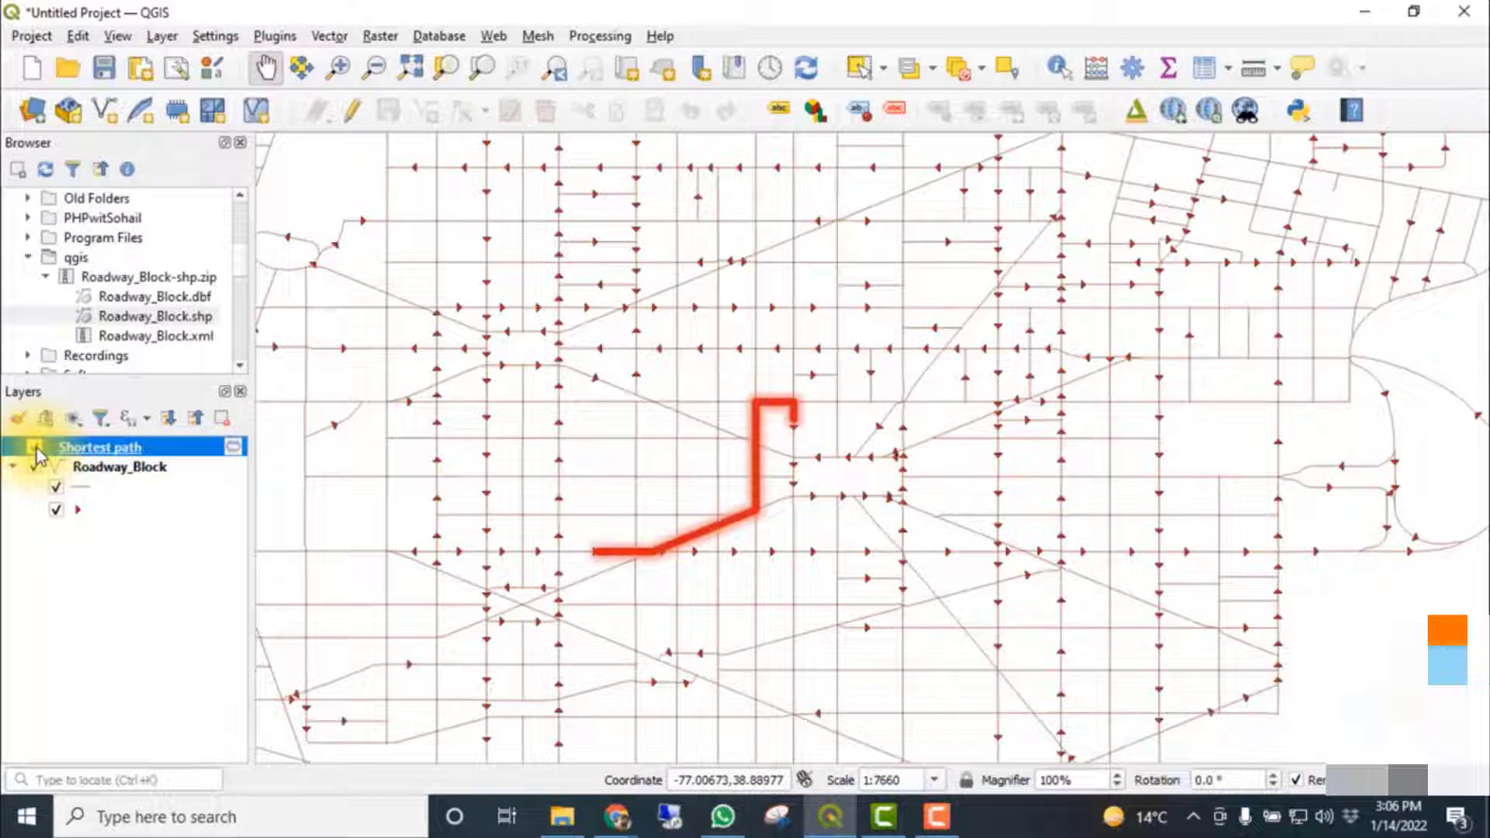
{"action": "left_click", "coordinate": [35, 448]}
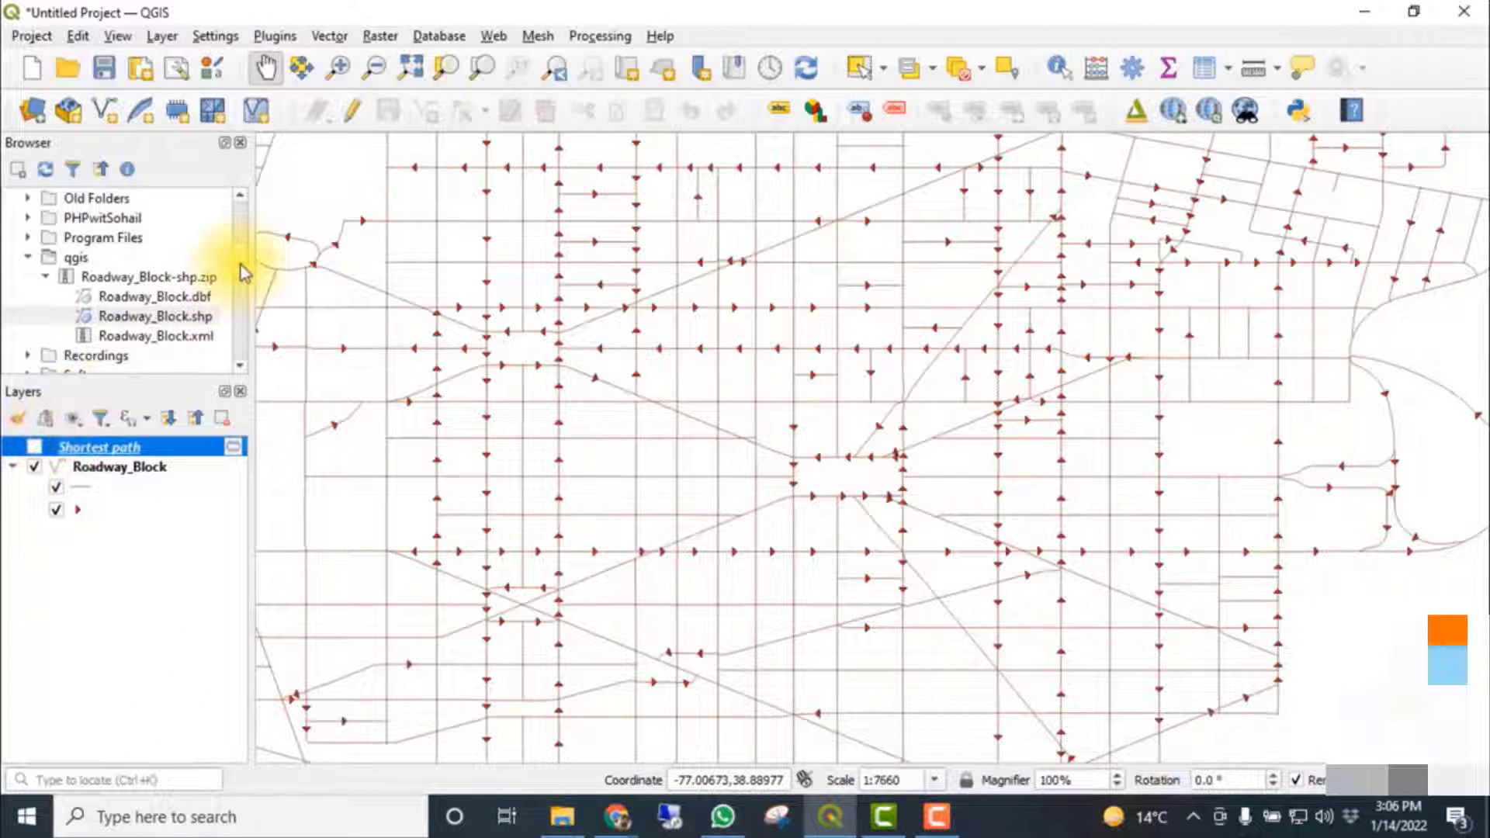
Add the Google Maps XYZ tiles as a basemap beneath the Roadway_Block layer
{"action": "scroll", "coordinate": [243, 292], "scroll_direction": "down", "scroll_amount": 5}
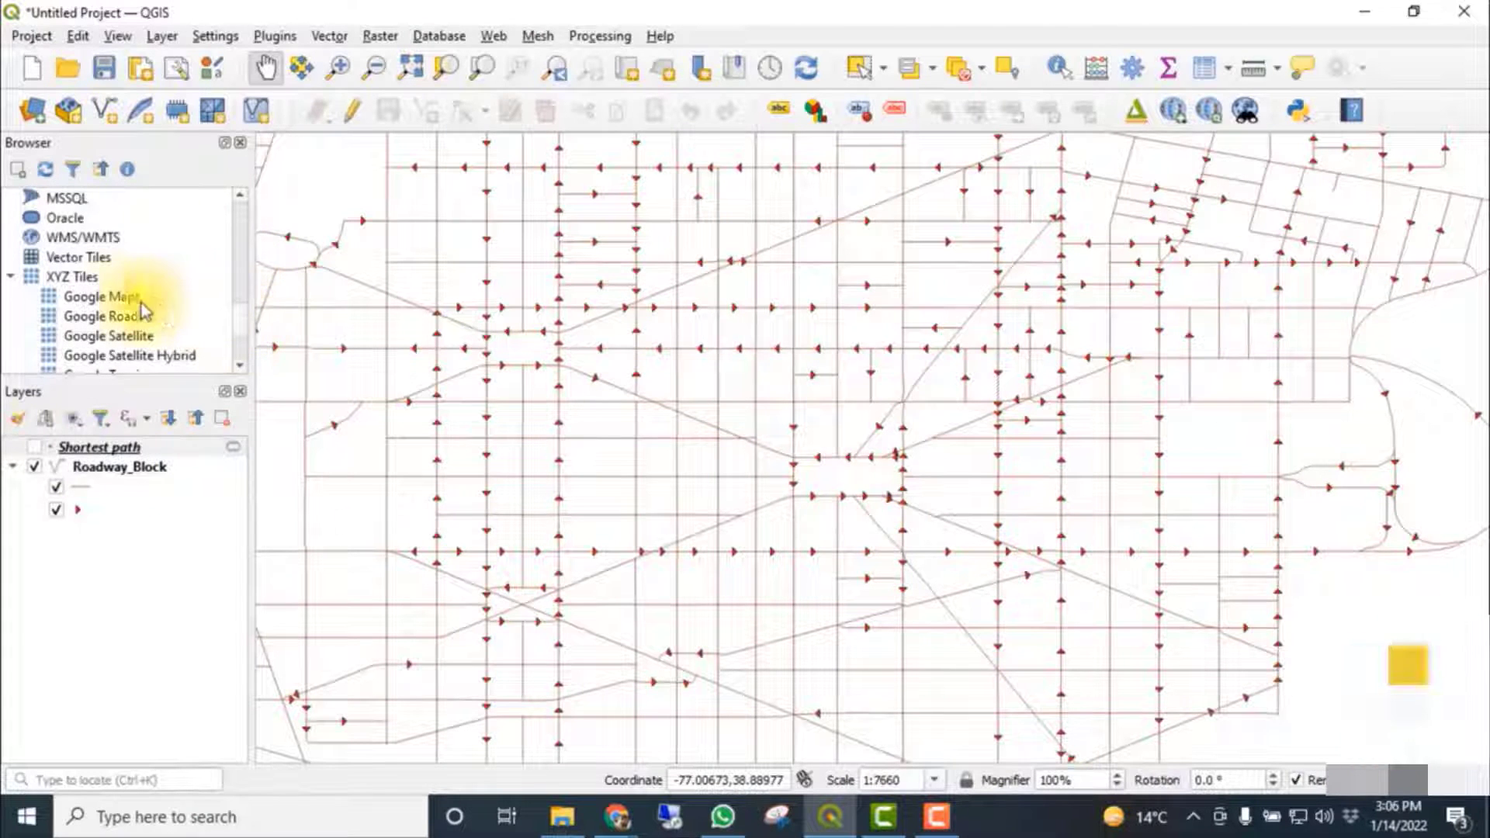
{"action": "left_click_drag", "start_coordinate": [122, 302], "coordinate": [118, 630]}
{"action": "left_click_drag", "start_coordinate": [85, 448], "coordinate": [90, 625]}
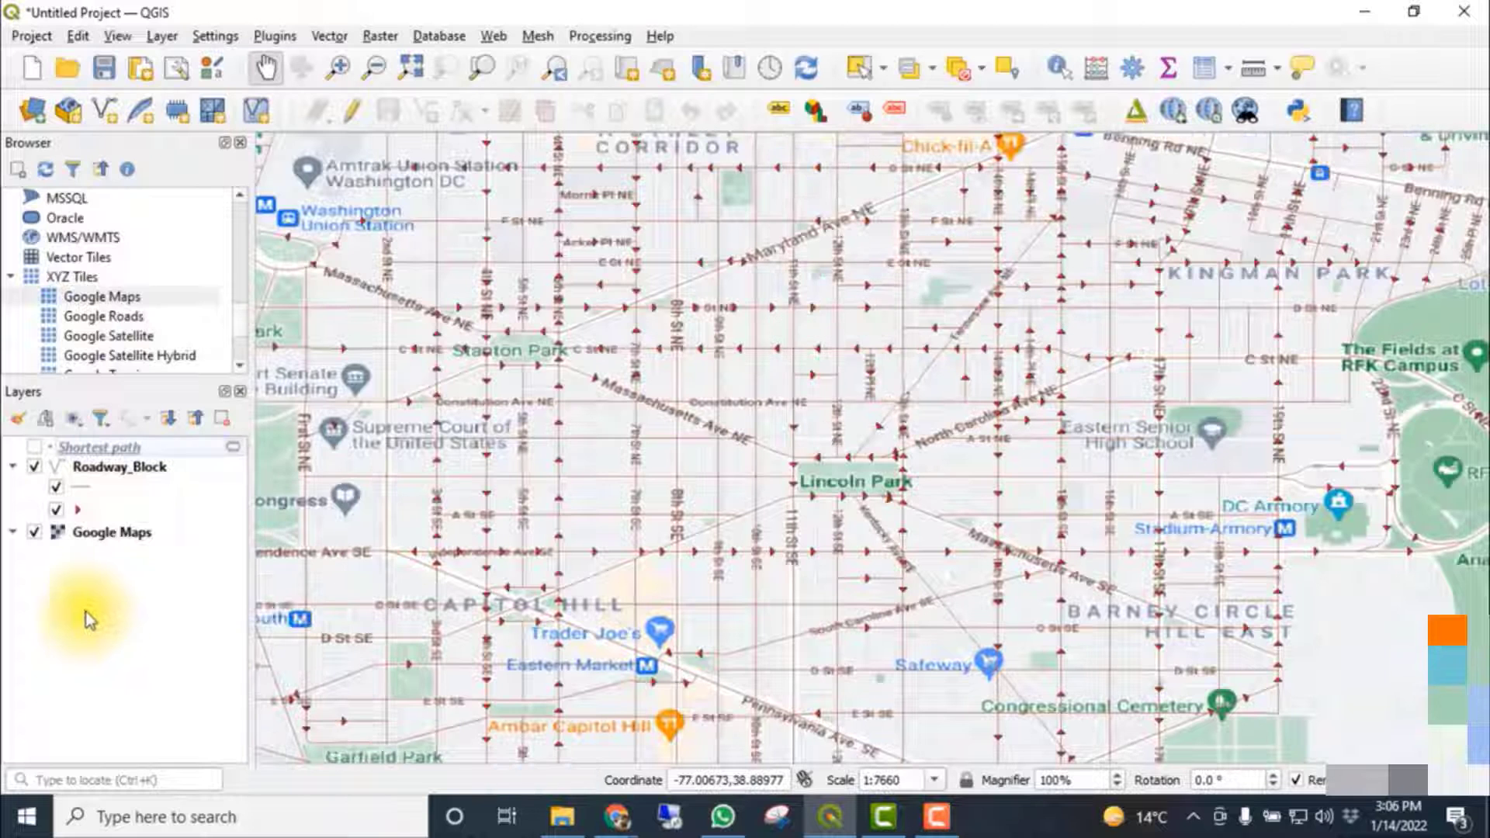
Show the Shortest path layer, hide Roadway_Block, and zoom in to check the route against the Google Maps basemap
{"action": "left_click", "coordinate": [34, 447]}
{"action": "left_click", "coordinate": [35, 468]}
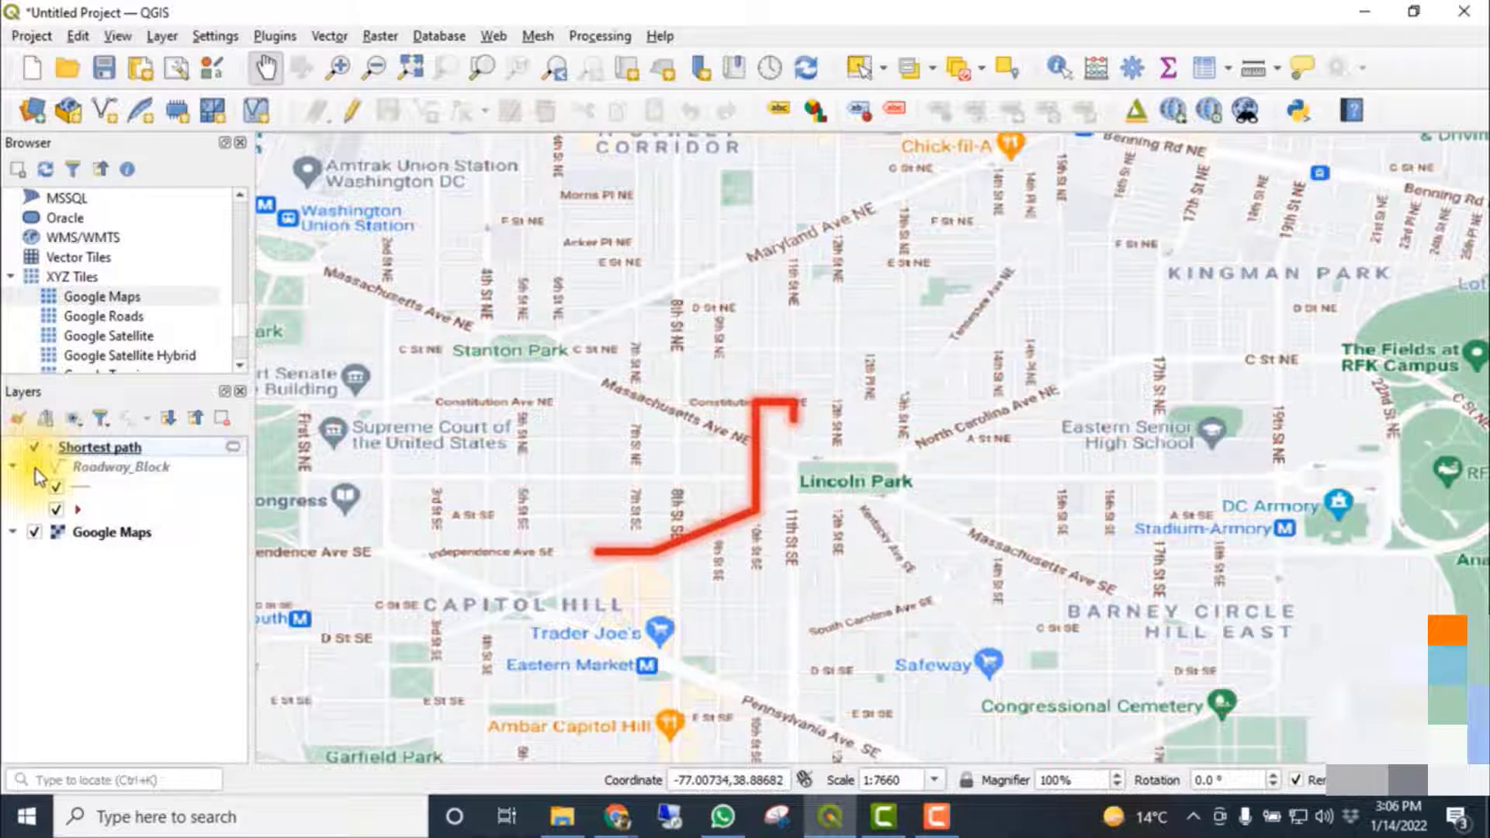
{"action": "left_click", "coordinate": [339, 68]}
{"action": "left_click_drag", "start_coordinate": [539, 352], "coordinate": [846, 599]}
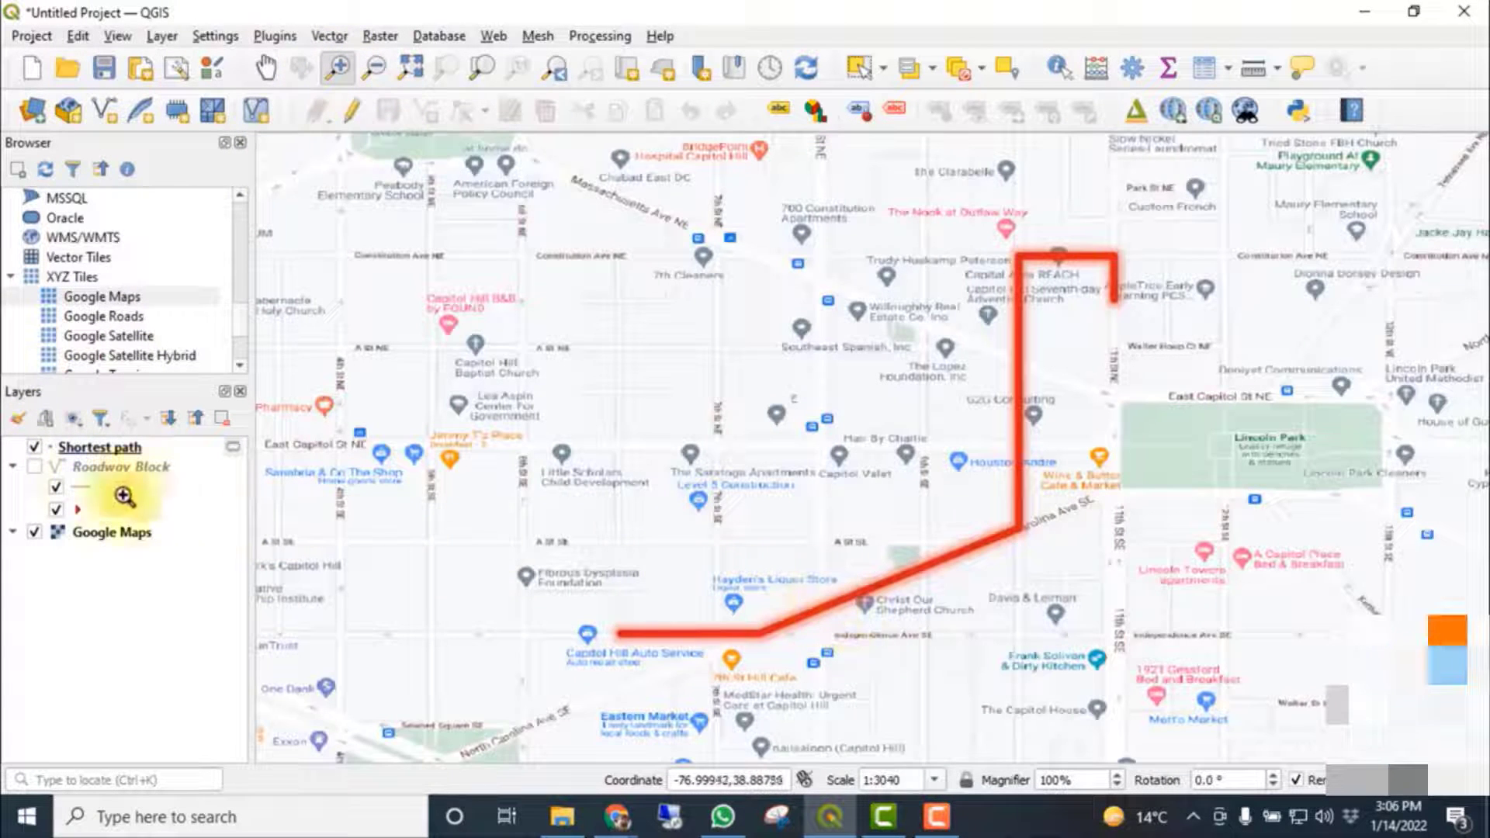
{"action": "left_click", "coordinate": [36, 450]}
{"action": "left_click", "coordinate": [36, 447]}
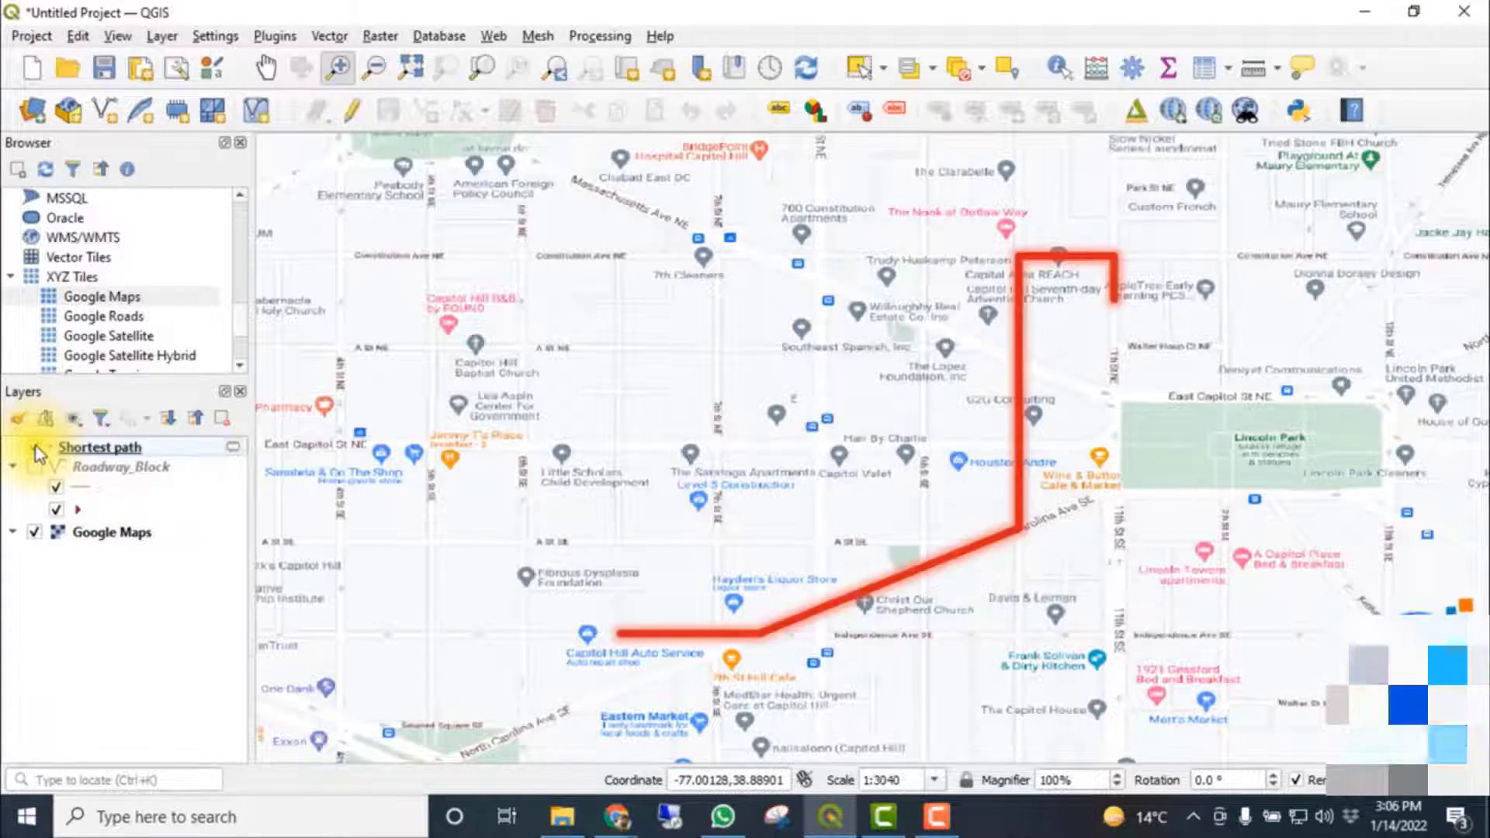